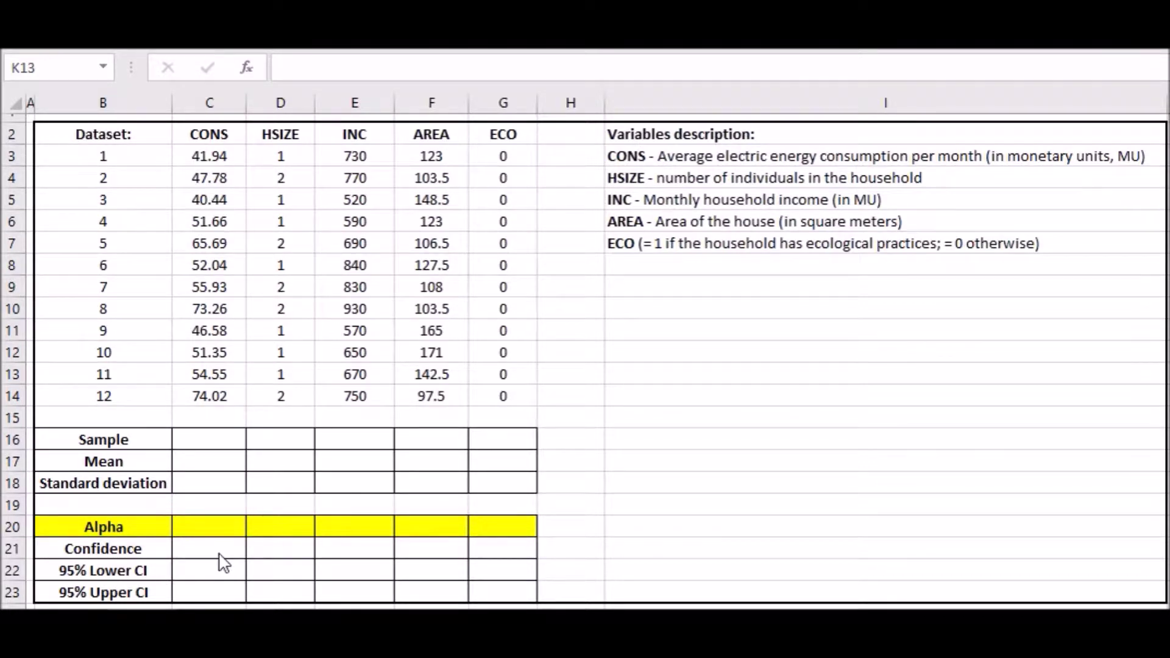
left_click(621, 442)
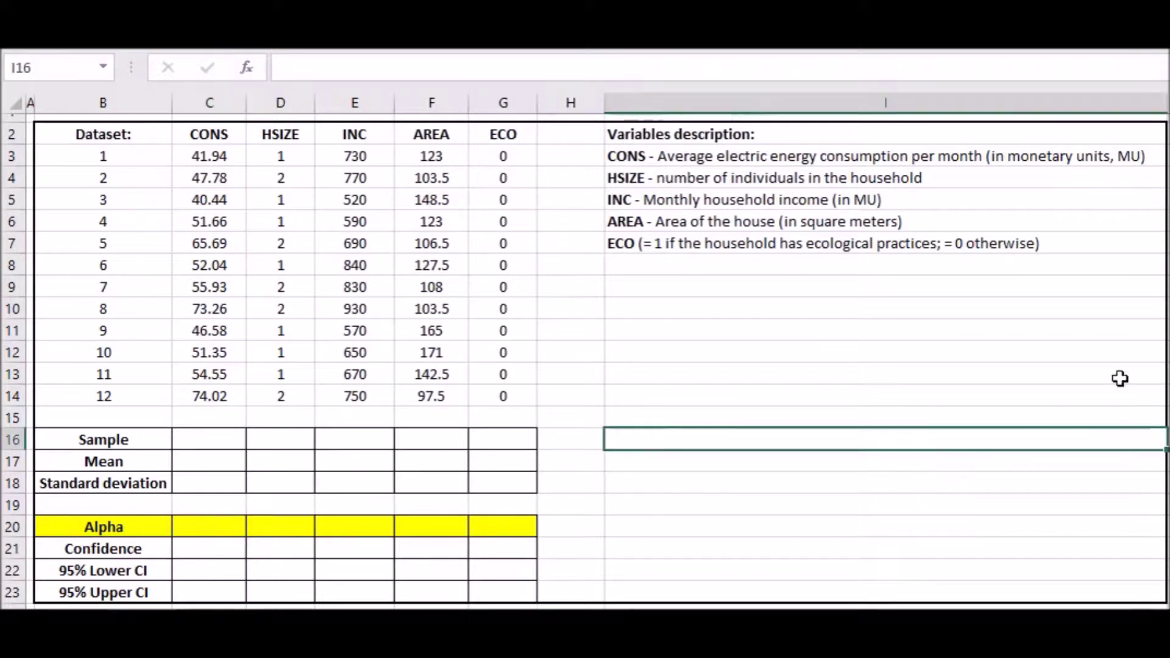
left_click(1121, 362)
key("Up")
key("Up")
key("Right")
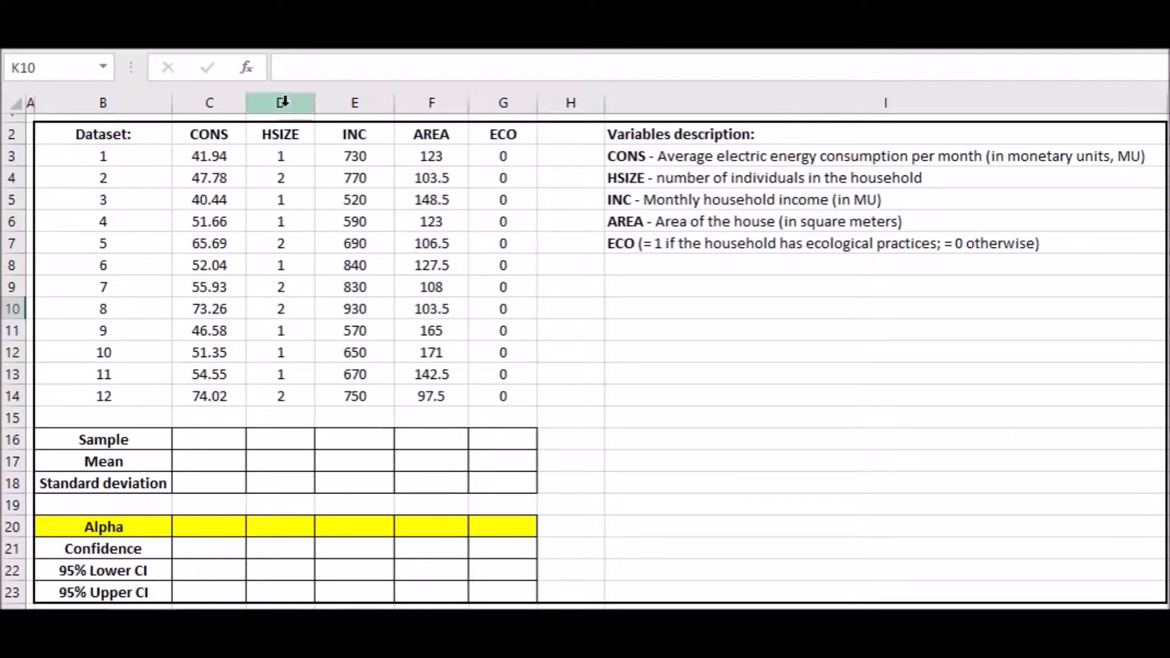
Calculate the CONS sample size in C16 with a COUNT formula over C3:C14.
left_click(216, 438)
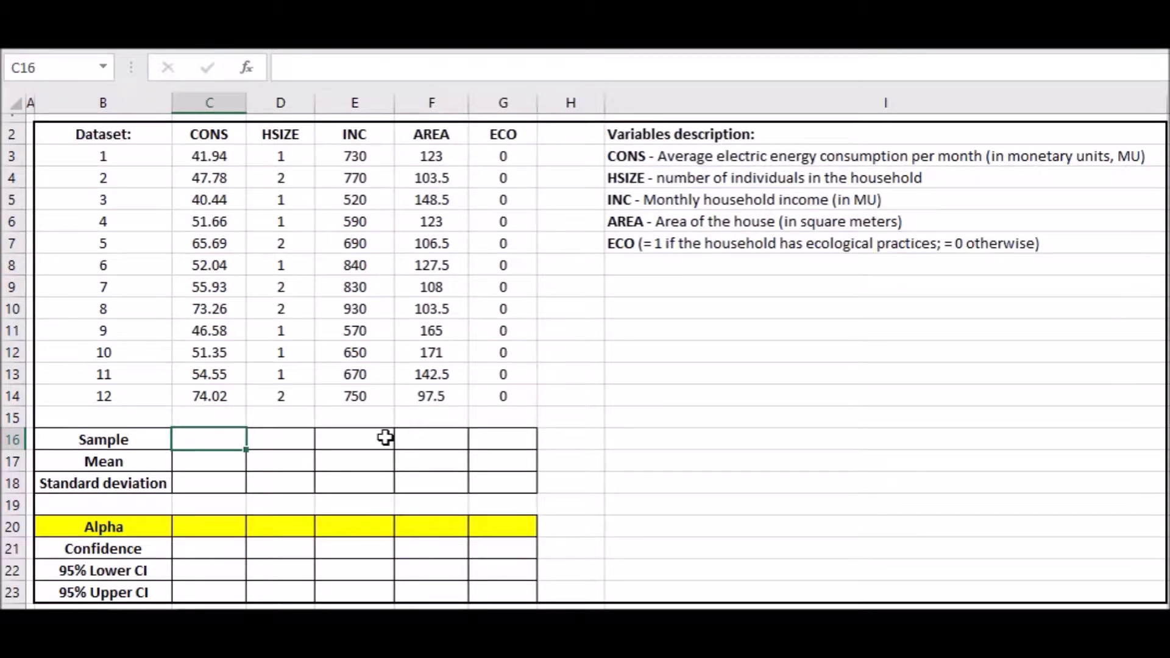
type("=count")
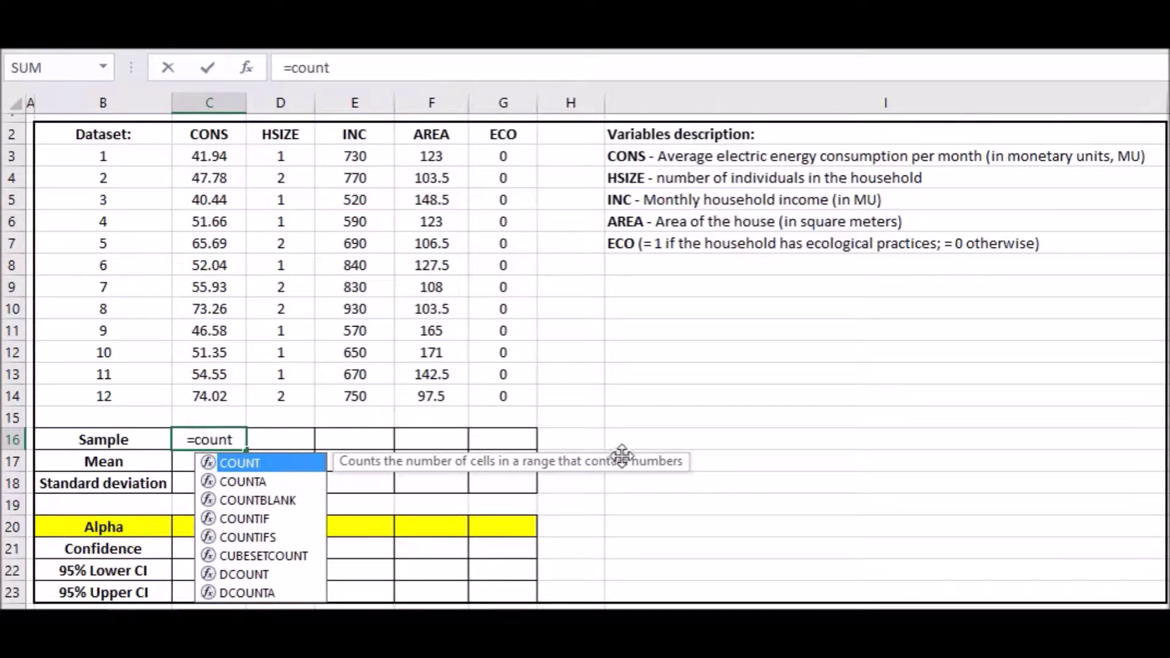
key("Tab")
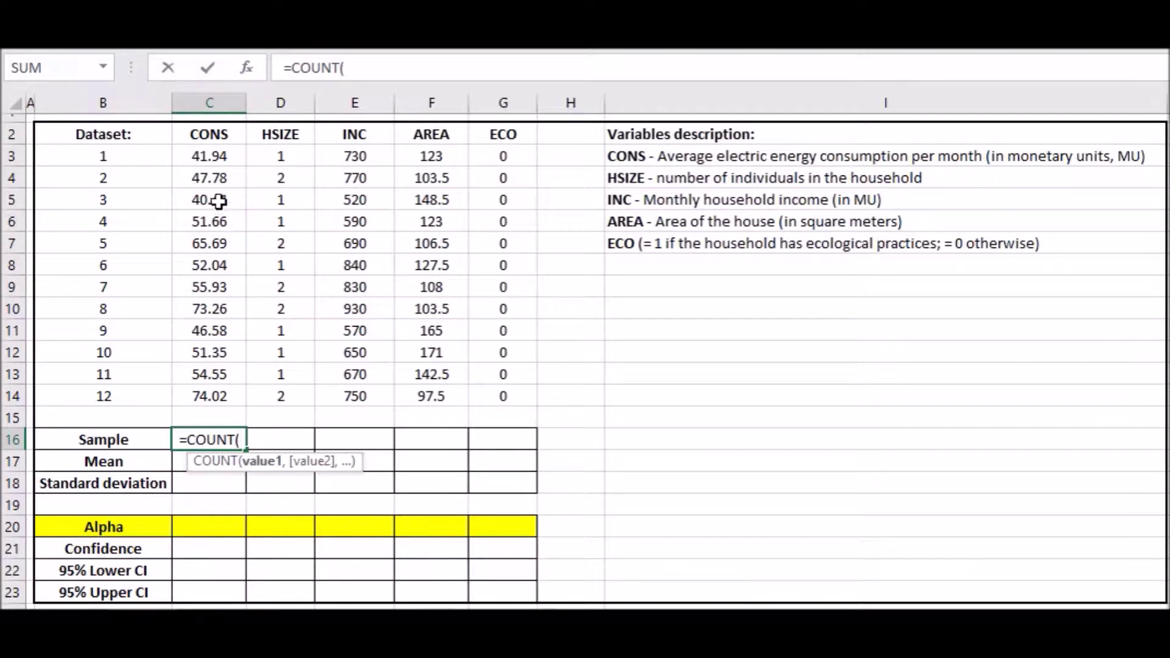
left_click_drag(224, 158, 225, 394)
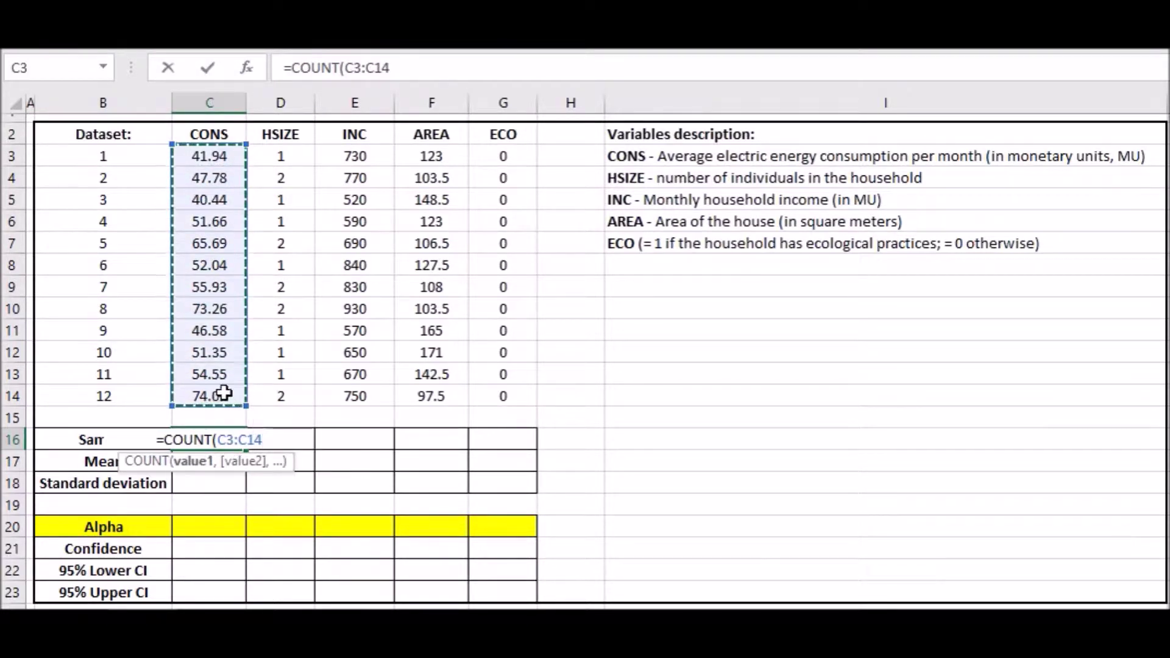
key("Return")
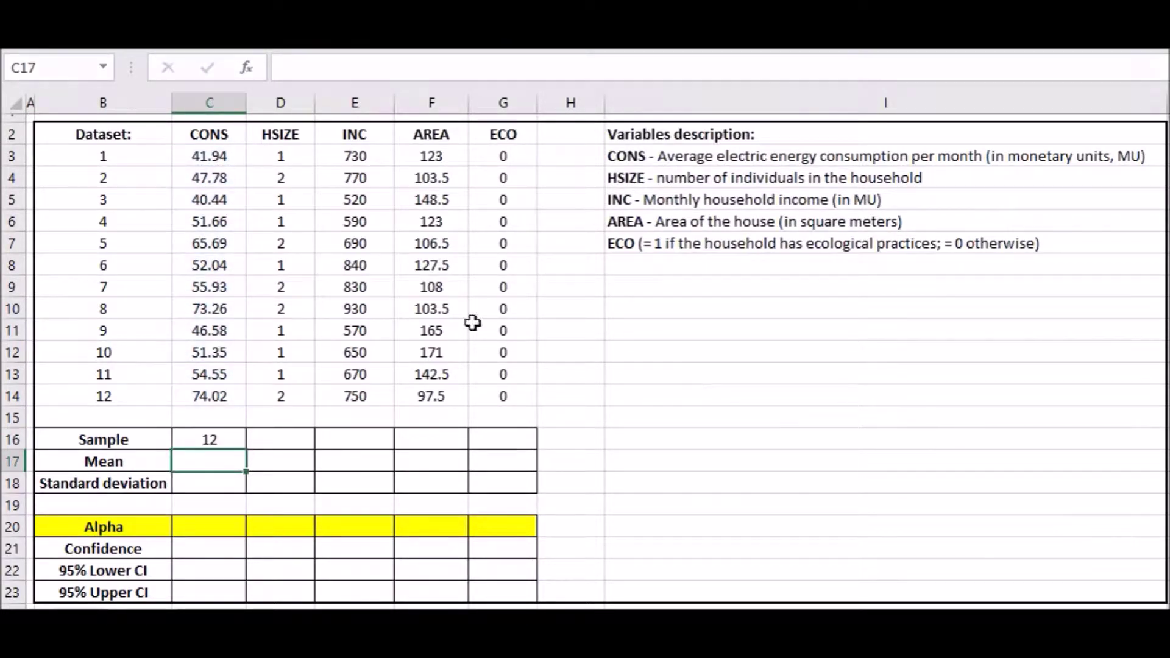
Copy the CONS sample count formula across to the ECO column and check the copied formulas for HSIZE and INC.
left_click(239, 436)
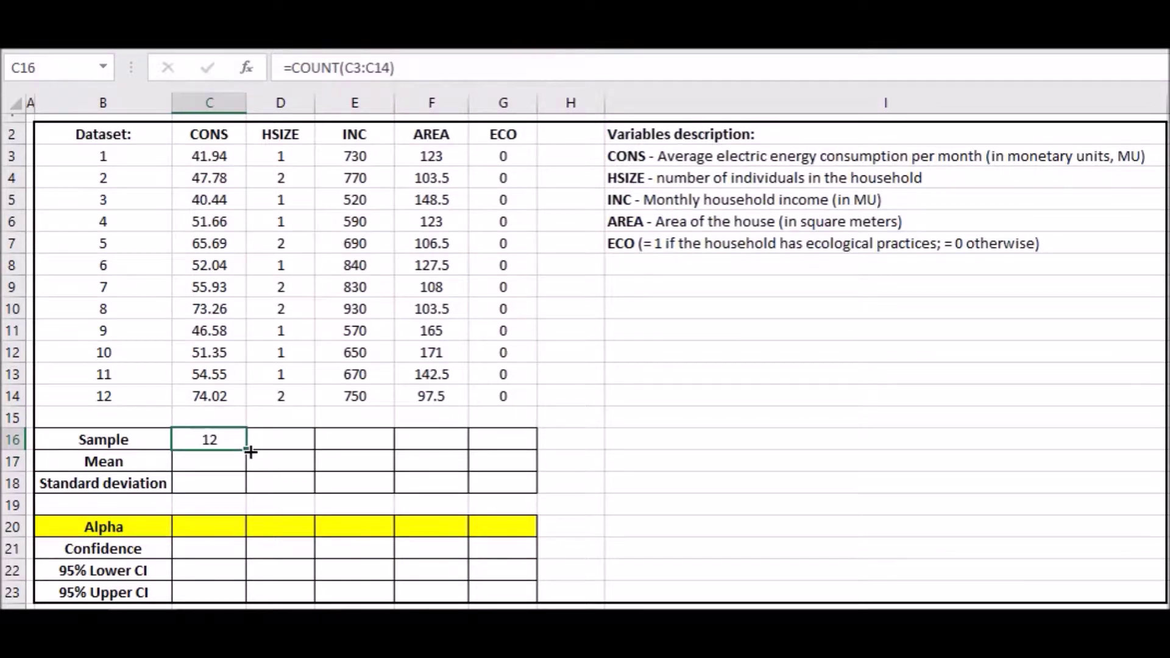
left_click_drag(248, 450, 508, 458)
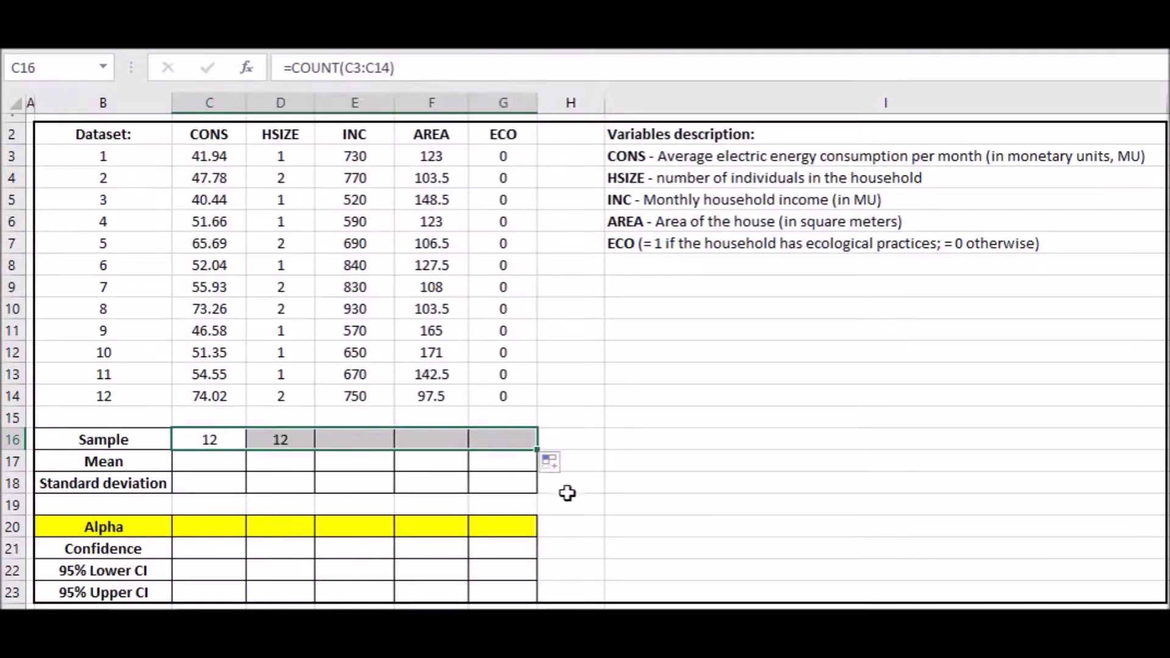
left_click(286, 438)
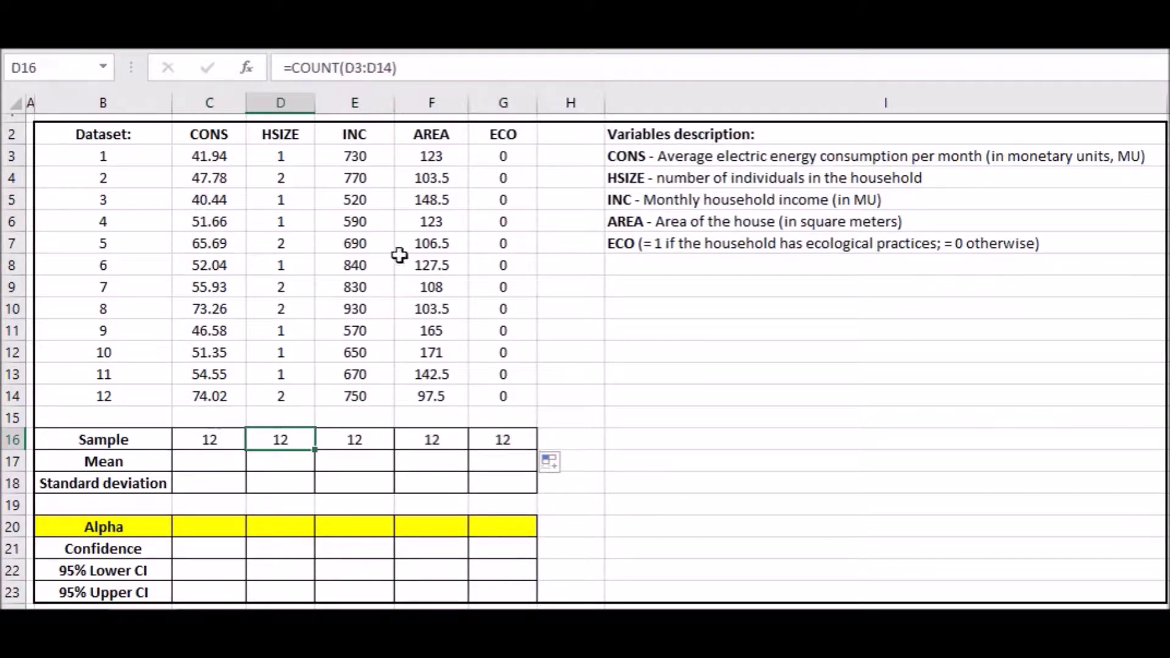
left_click(416, 69)
left_click(366, 435)
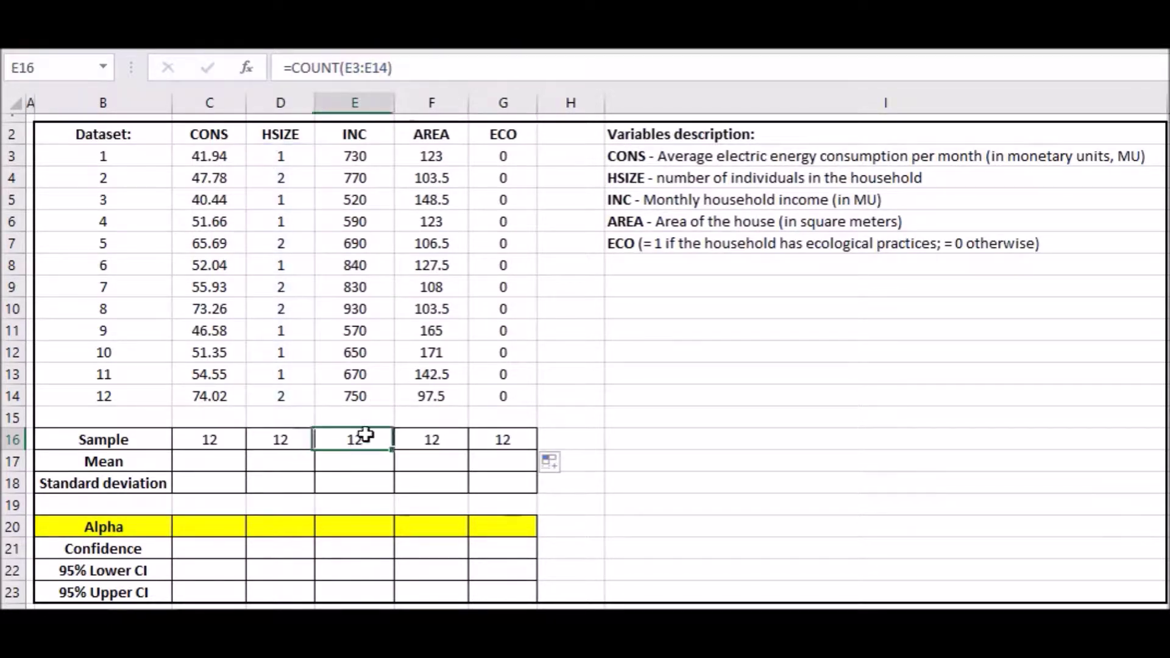
left_click(433, 68)
key("Escape")
Calculate the CONS mean in C17 with an AVERAGE formula over C3:C14.
left_click(229, 462)
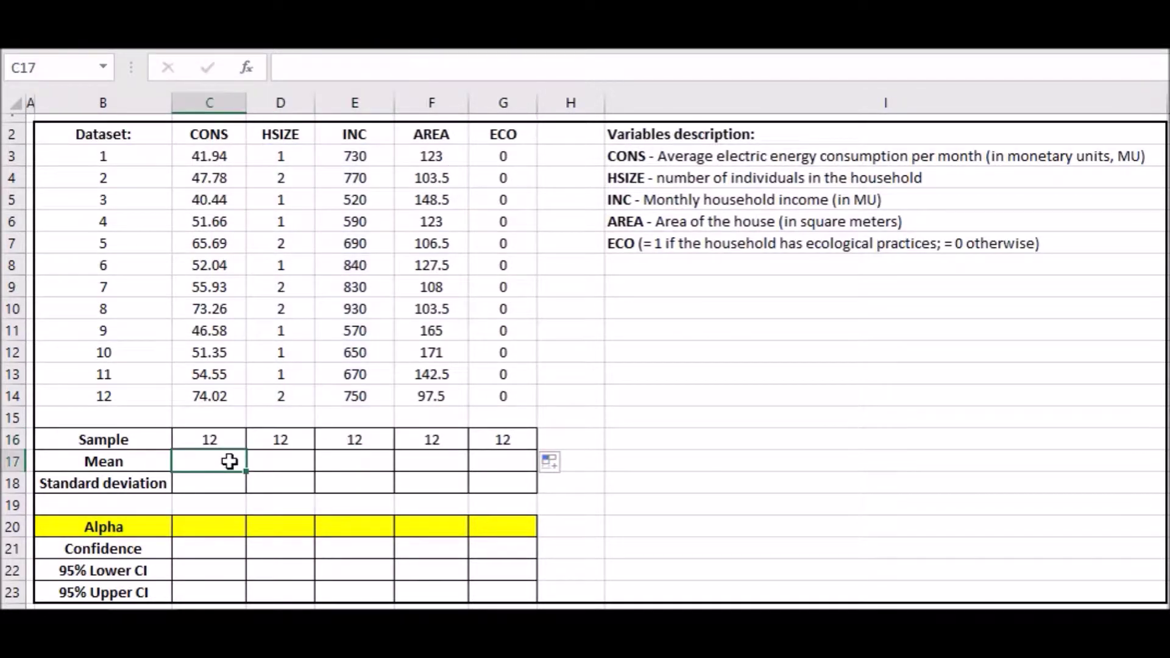
type("=")
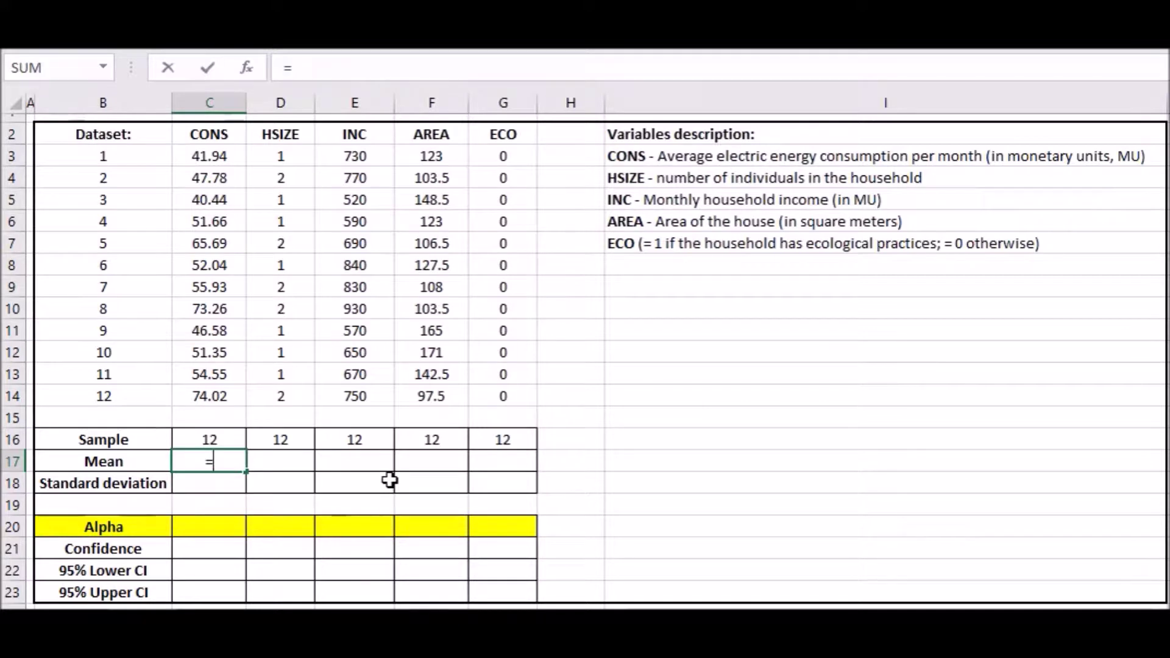
type("aver")
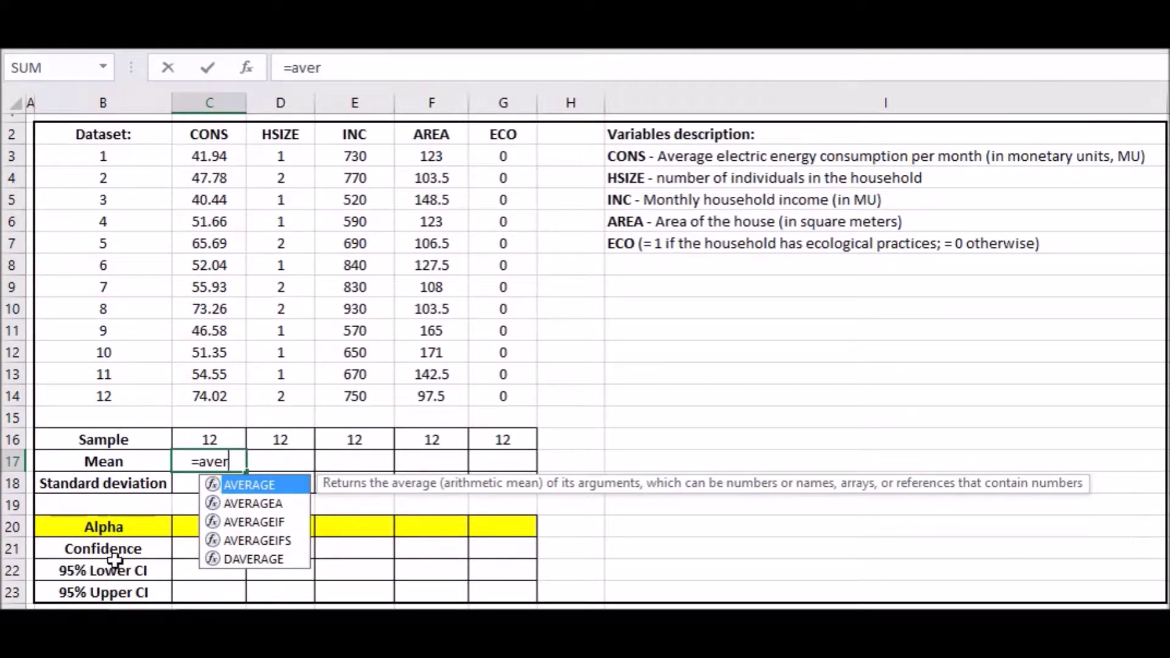
key("Tab")
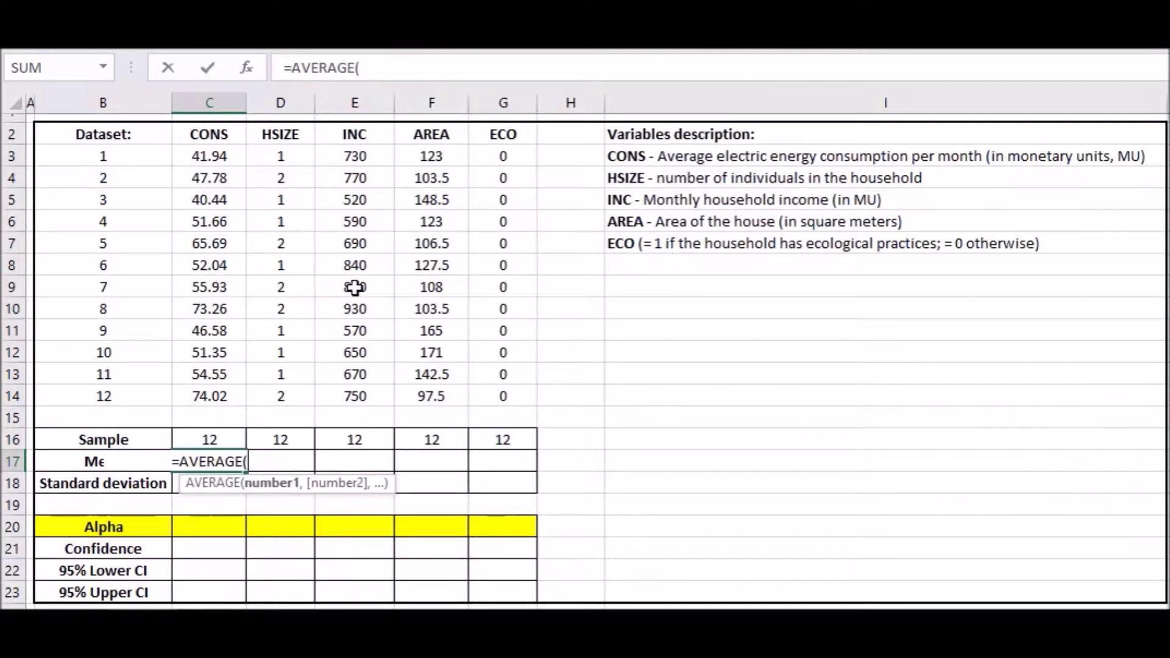
left_click_drag(220, 157, 223, 402)
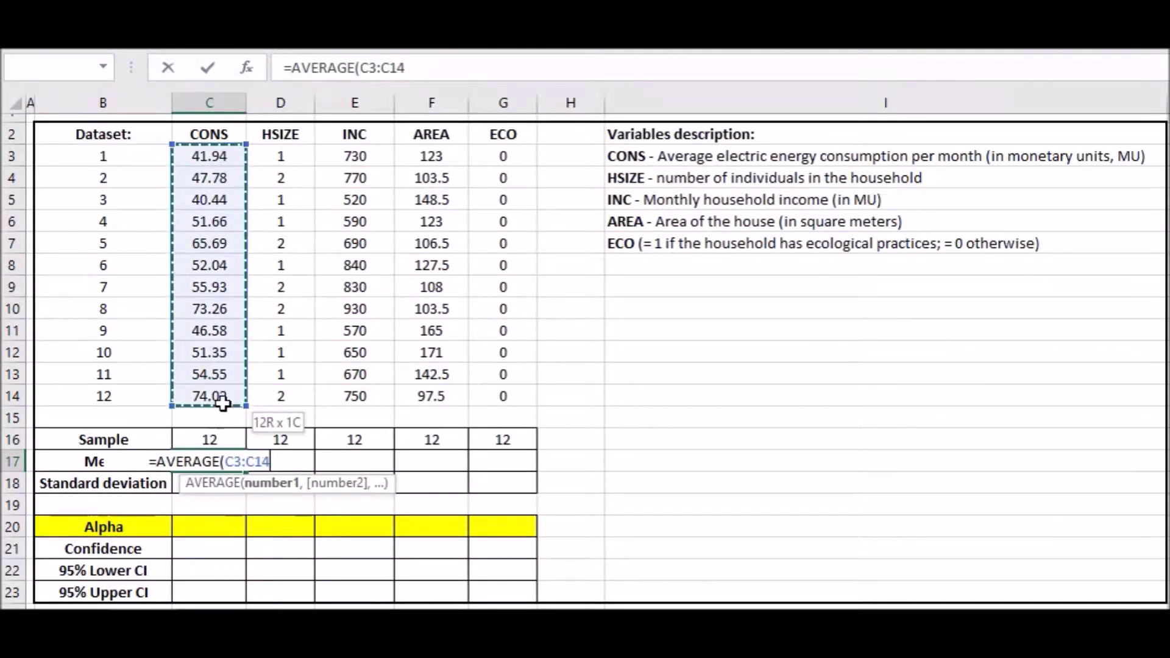
key("Return")
Calculate the CONS sample standard deviation in C18 with STDEV.S over C3:C14.
type("=st")
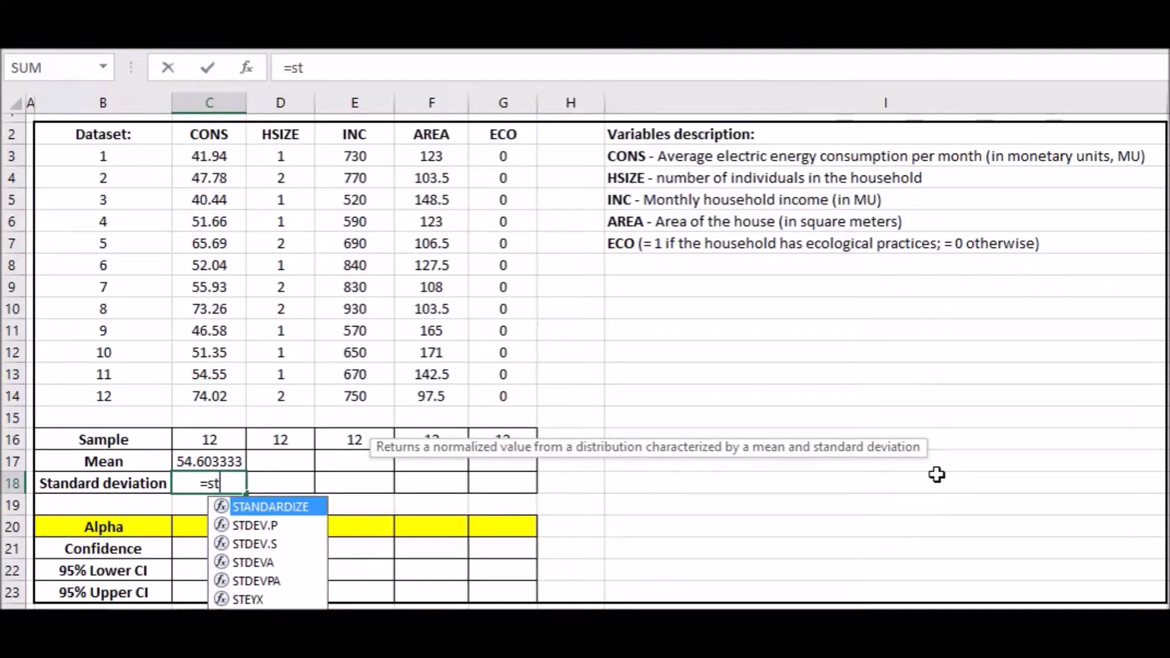
key("Down")
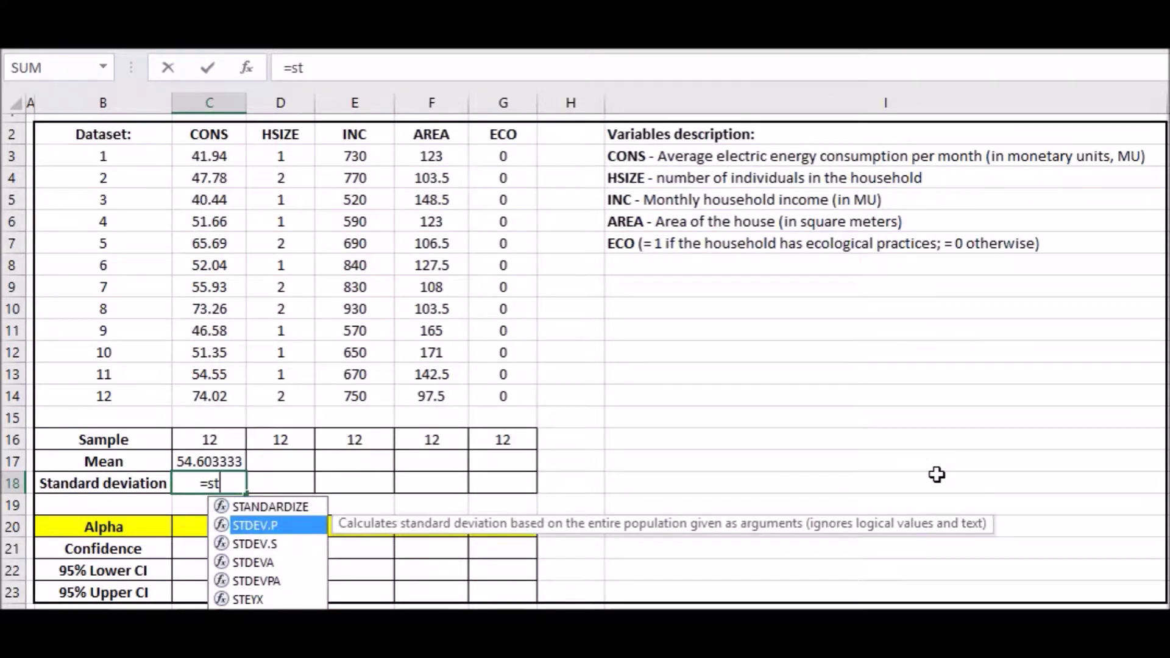
key("Down")
key("Up")
key("Down")
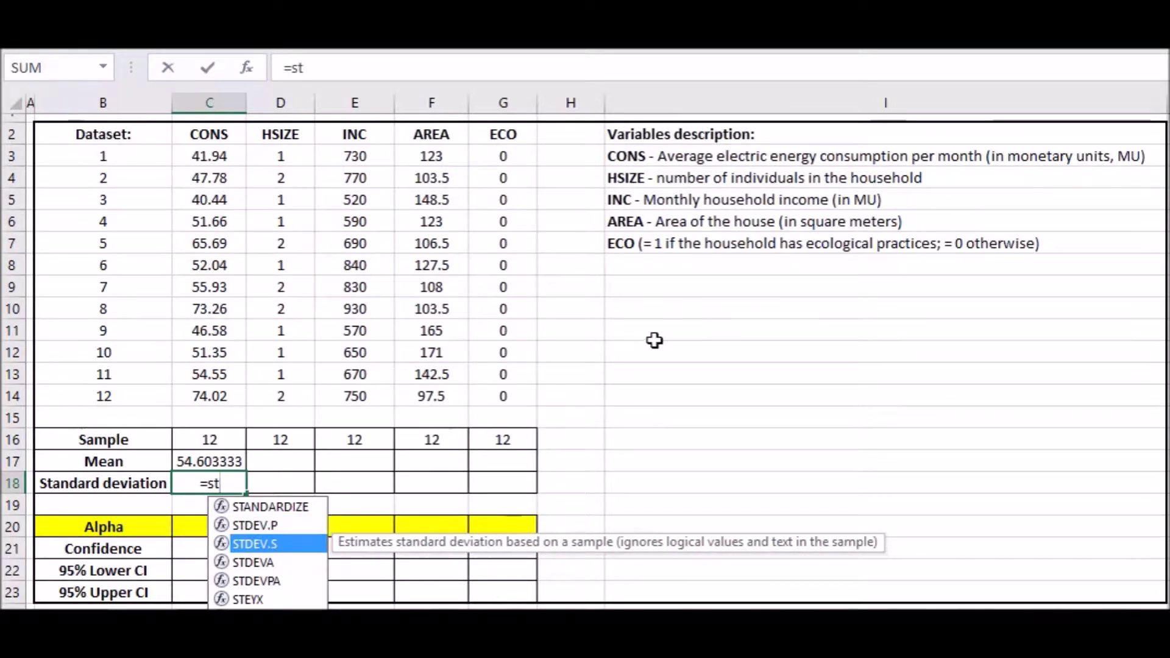
key("Tab")
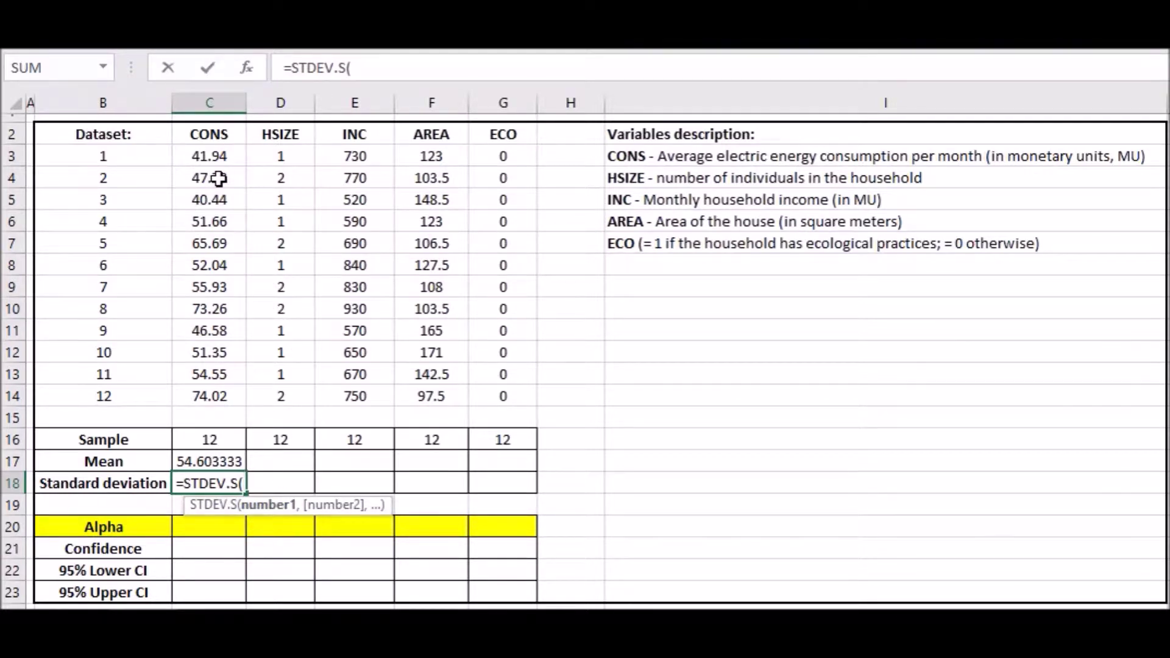
left_click_drag(220, 162, 224, 394)
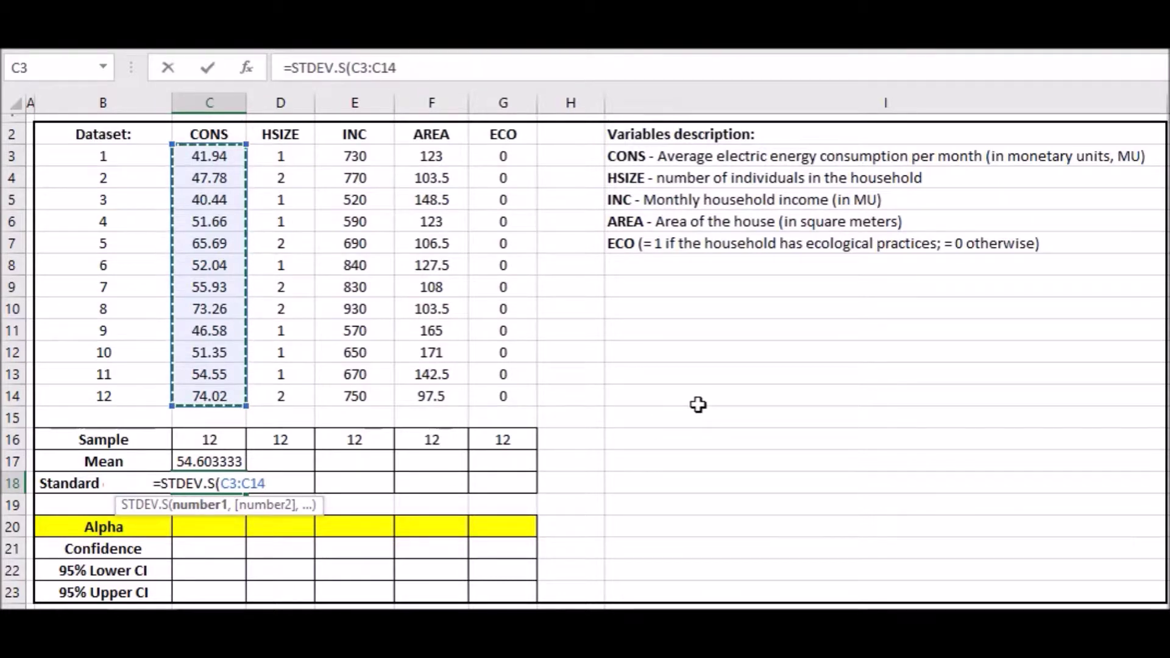
key("Return")
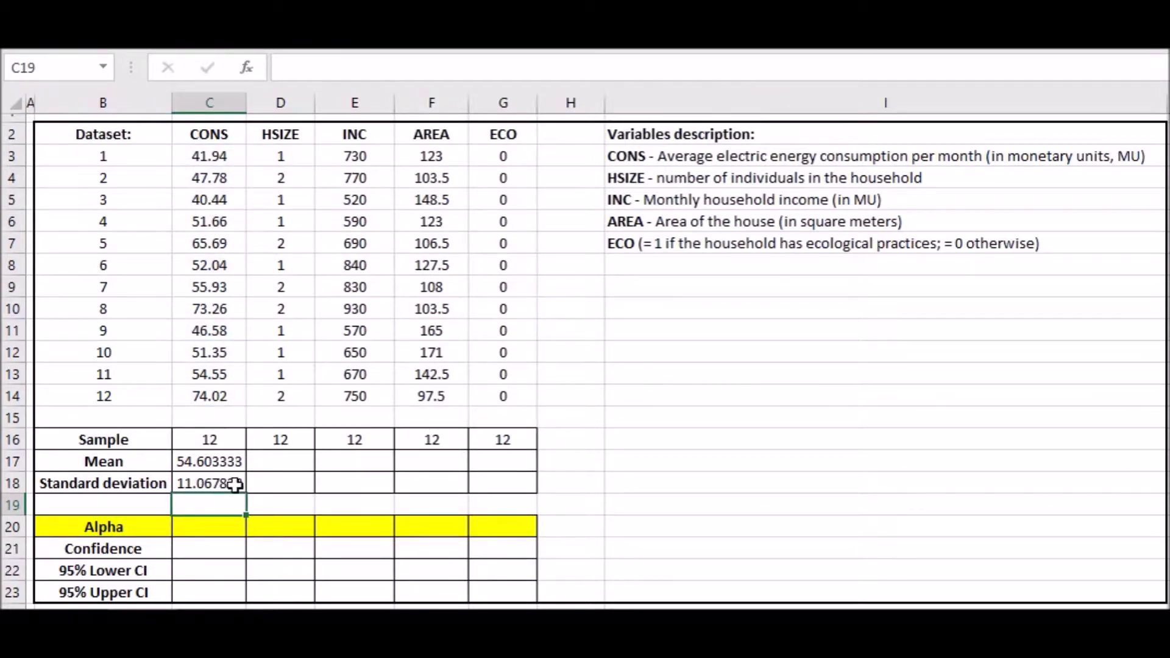
Copy the CONS mean and standard deviation formulas across the HSIZE, INC, AREA and ECO columns.
left_click_drag(225, 463, 232, 483)
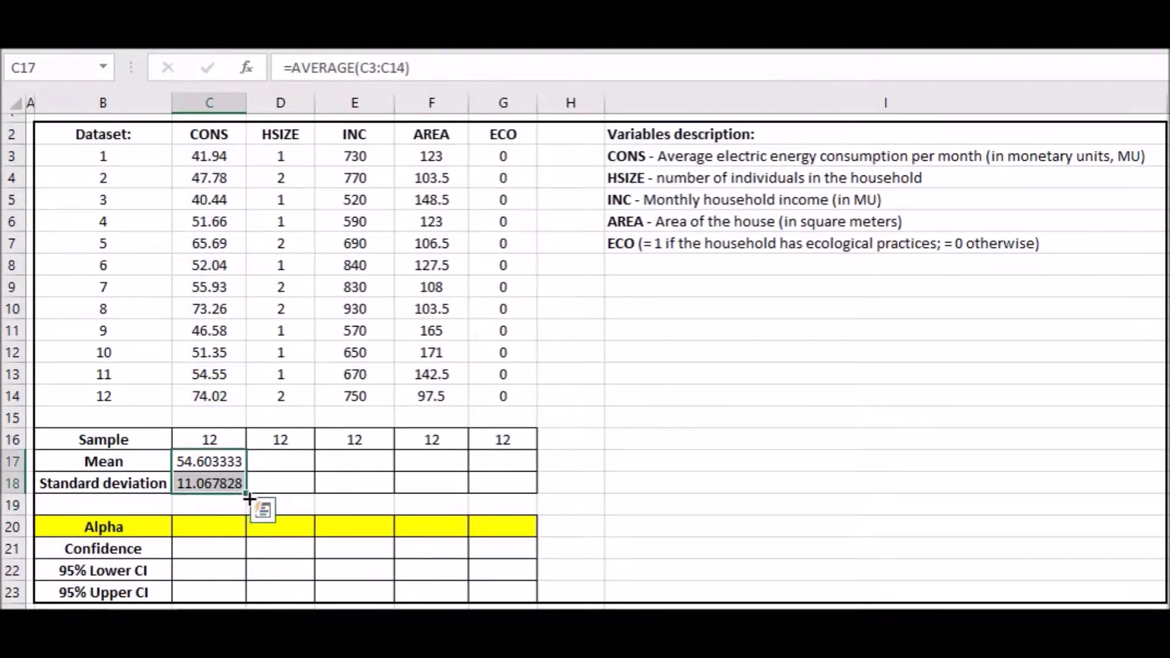
left_click_drag(249, 498, 514, 494)
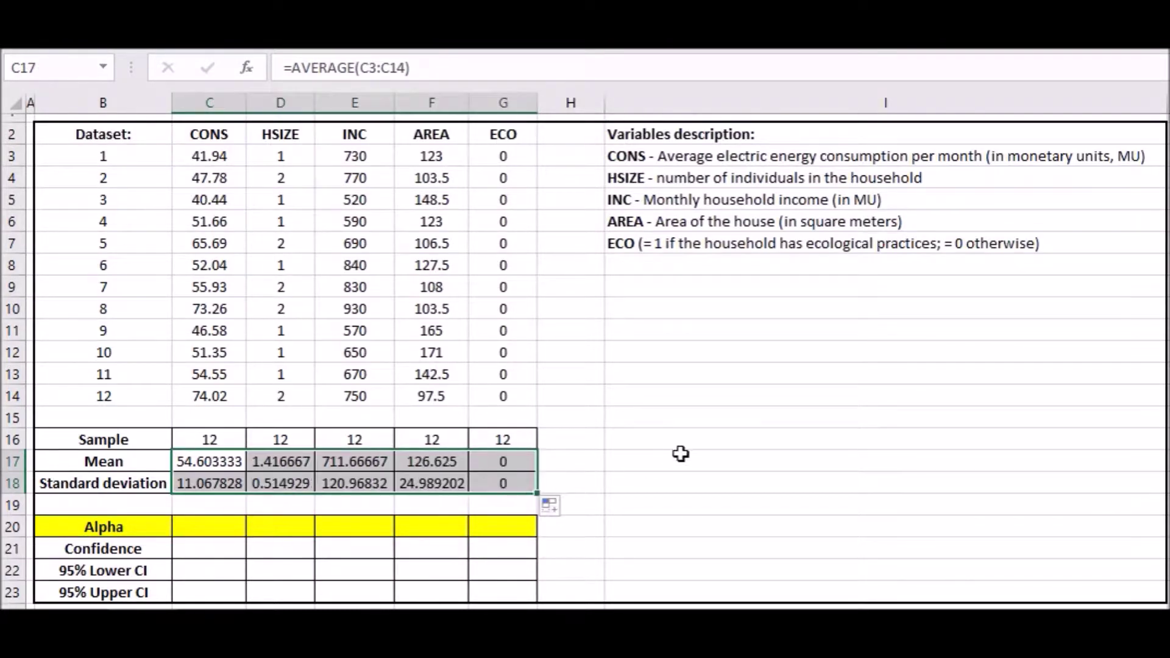
left_click(679, 457)
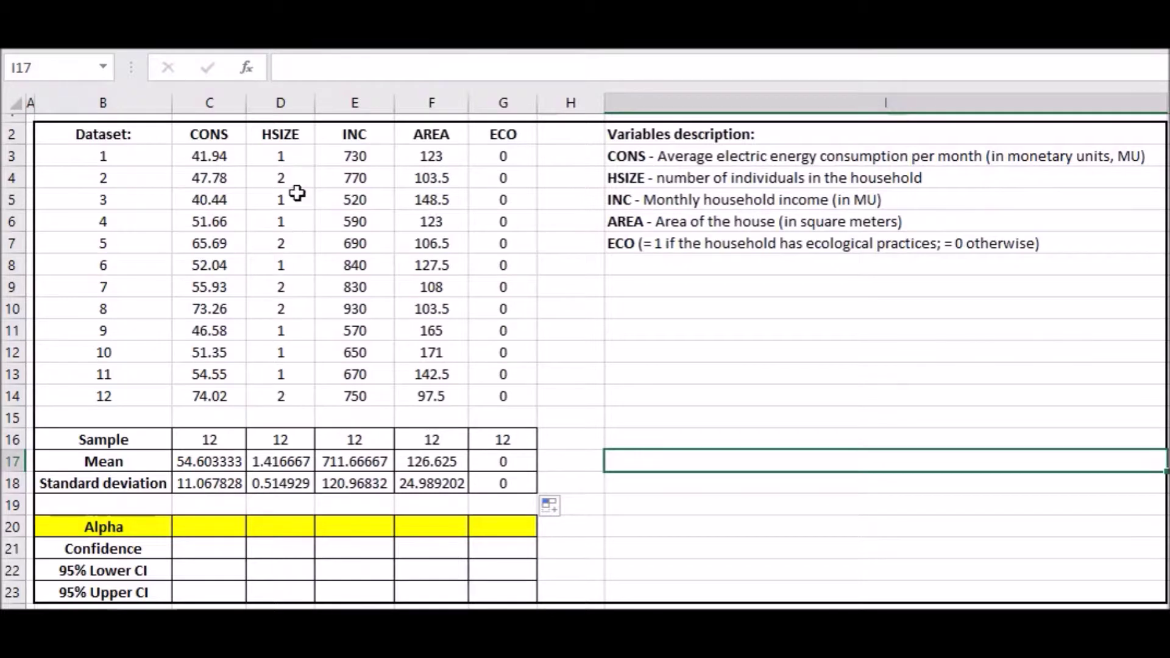
Delete the entire ECO column and widen the column that holds the variables description.
left_click(504, 103)
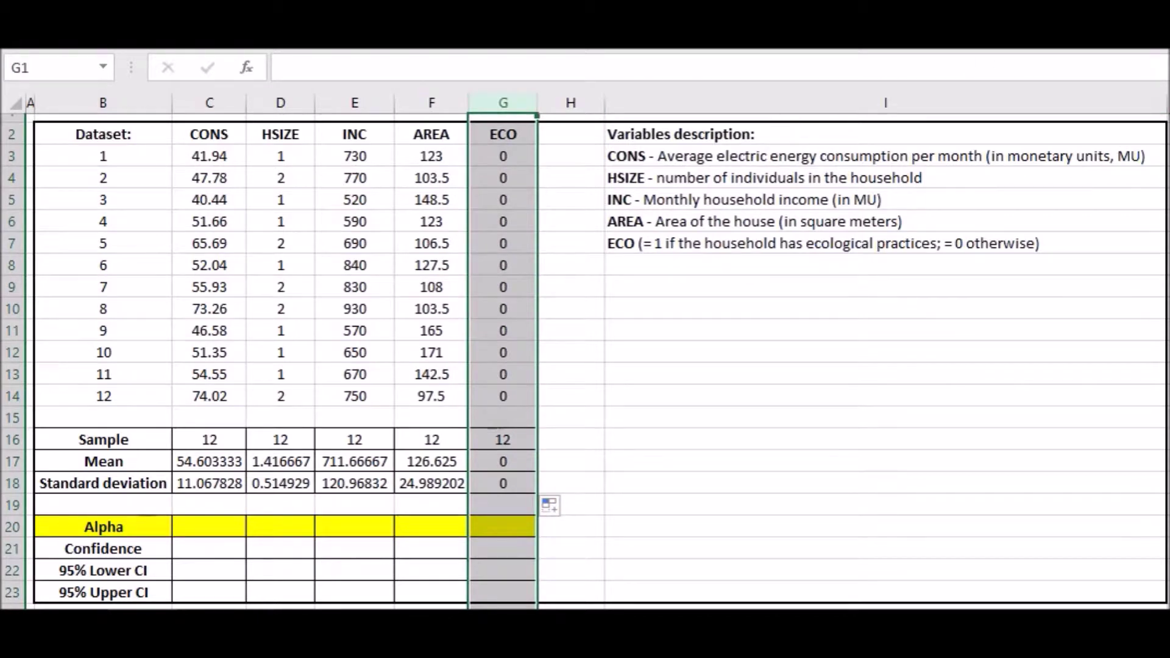
key("ctrl+minus")
left_click(1060, 280)
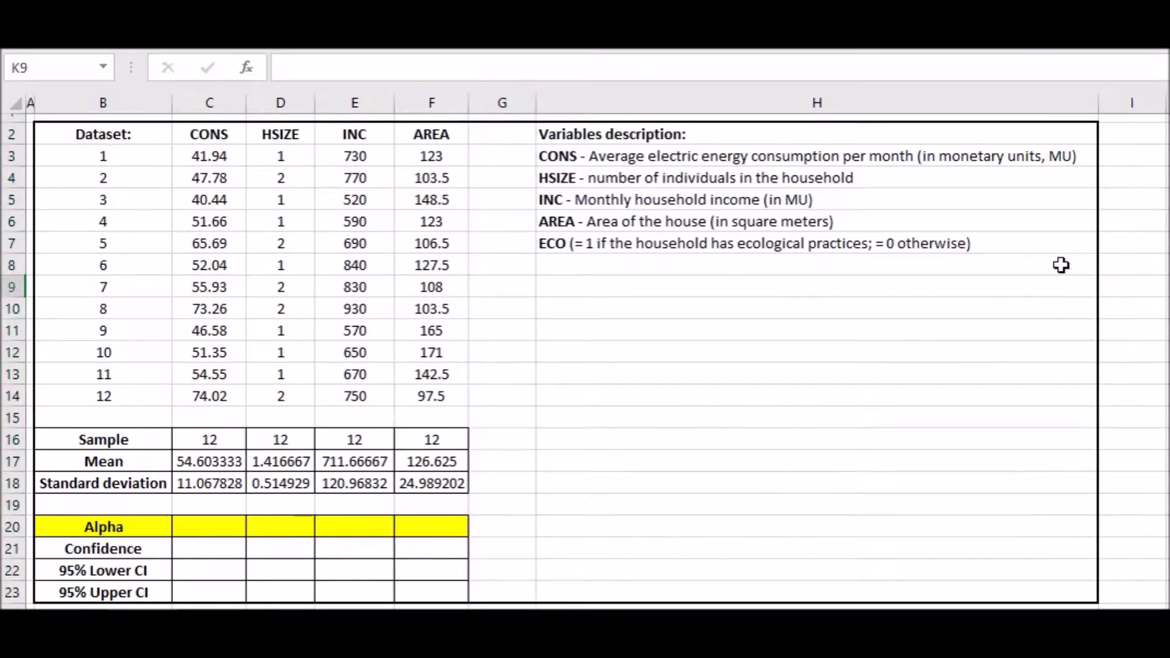
left_click_drag(1104, 101, 1162, 95)
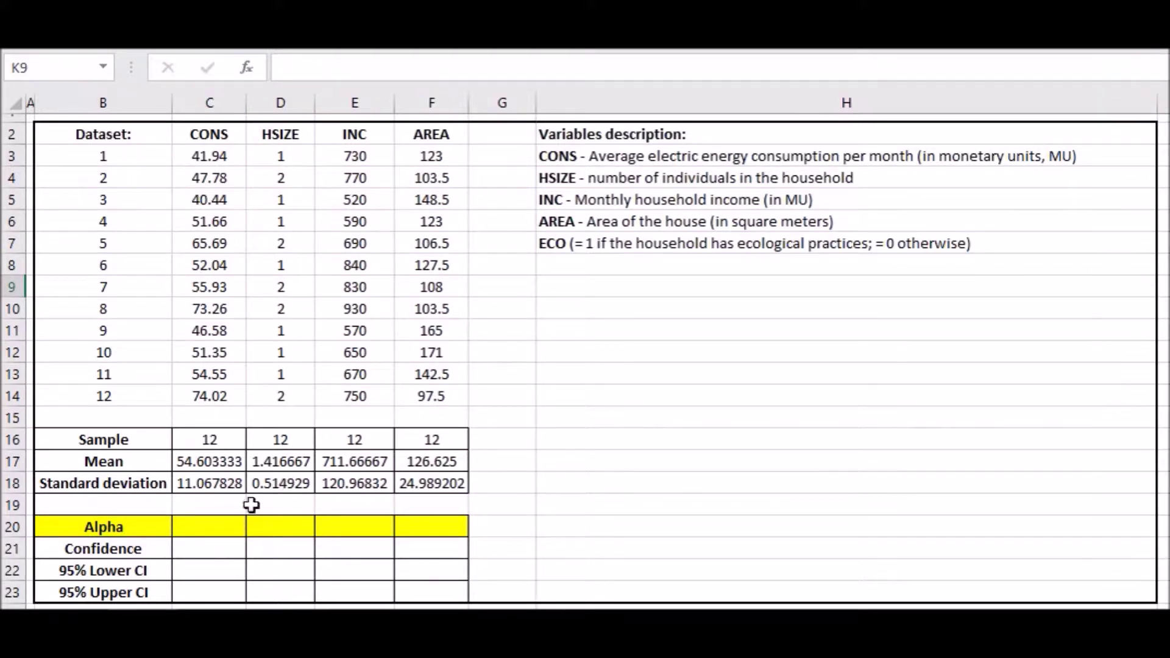
Set the alpha value for CONS in C20 to 5%.
left_click(210, 532)
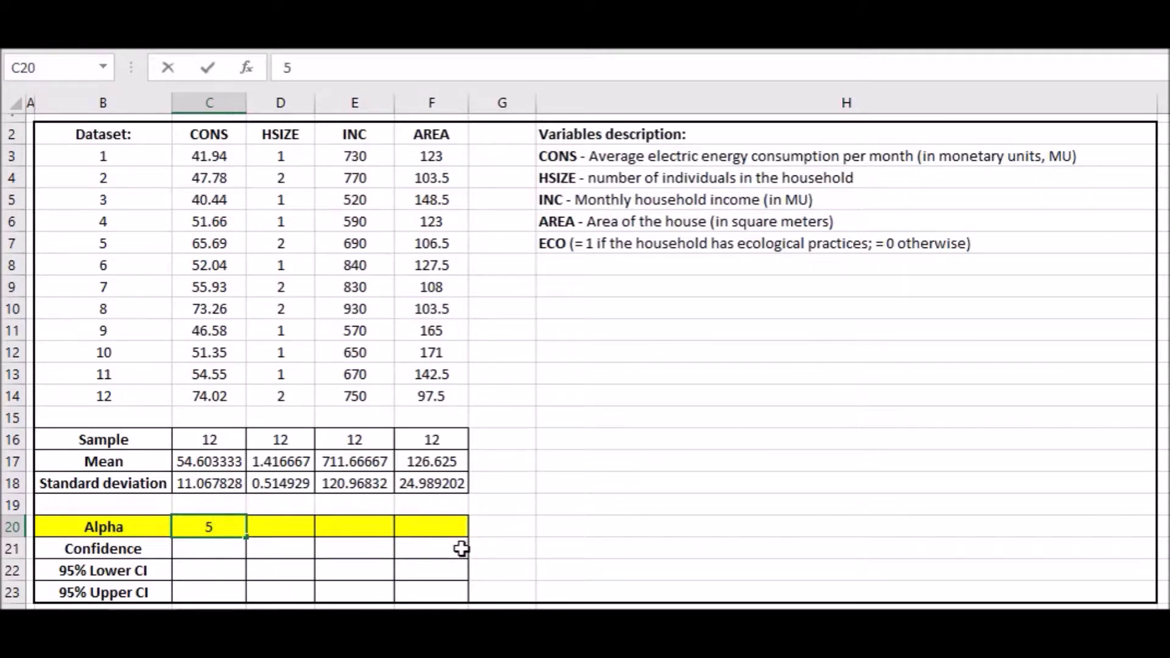
key("Return")
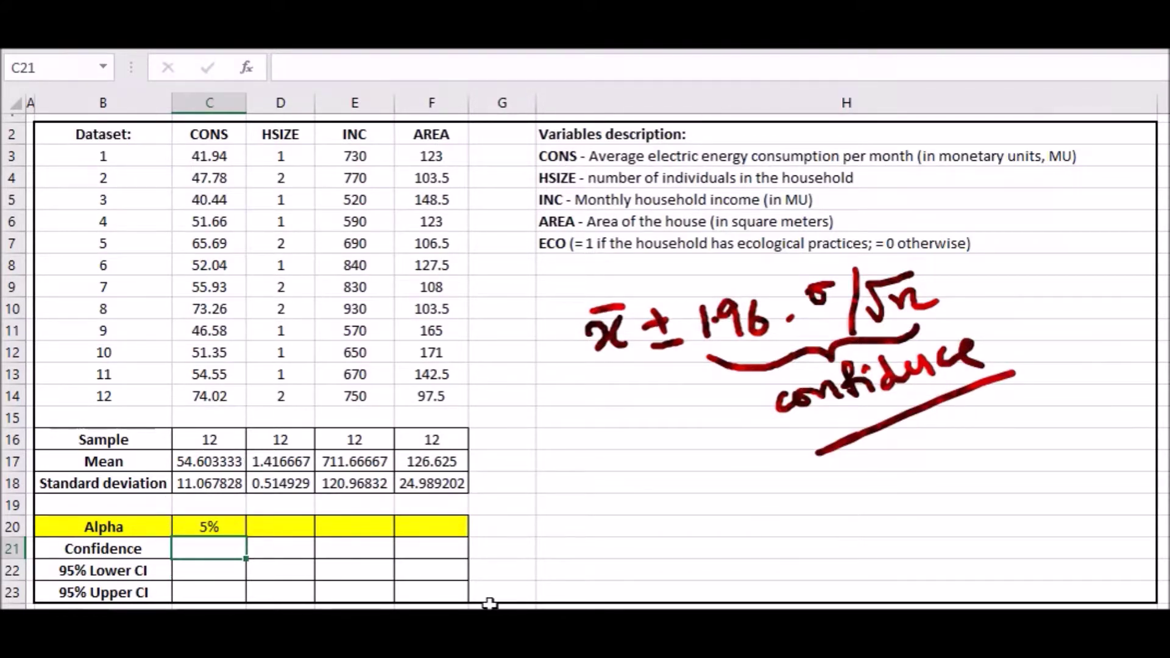
Calculate the CONS confidence value in C21 with CONFIDENCE, using alpha C20, standard deviation C18 and sample size C16.
type("=co")
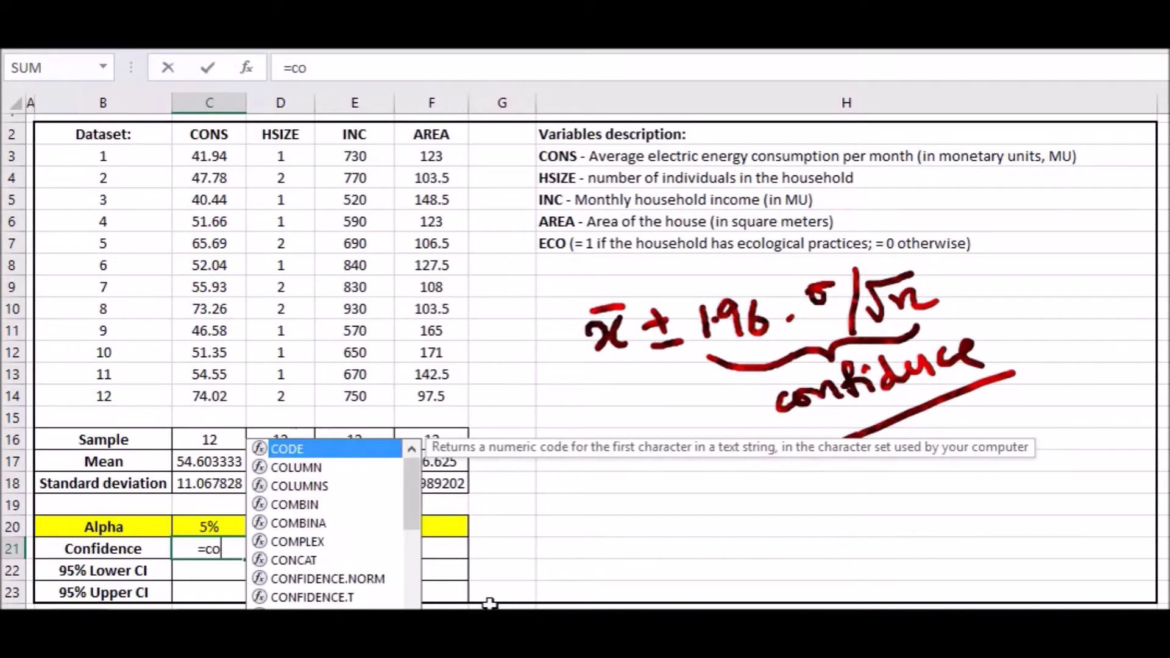
type("nf")
key("Down")
key("Down")
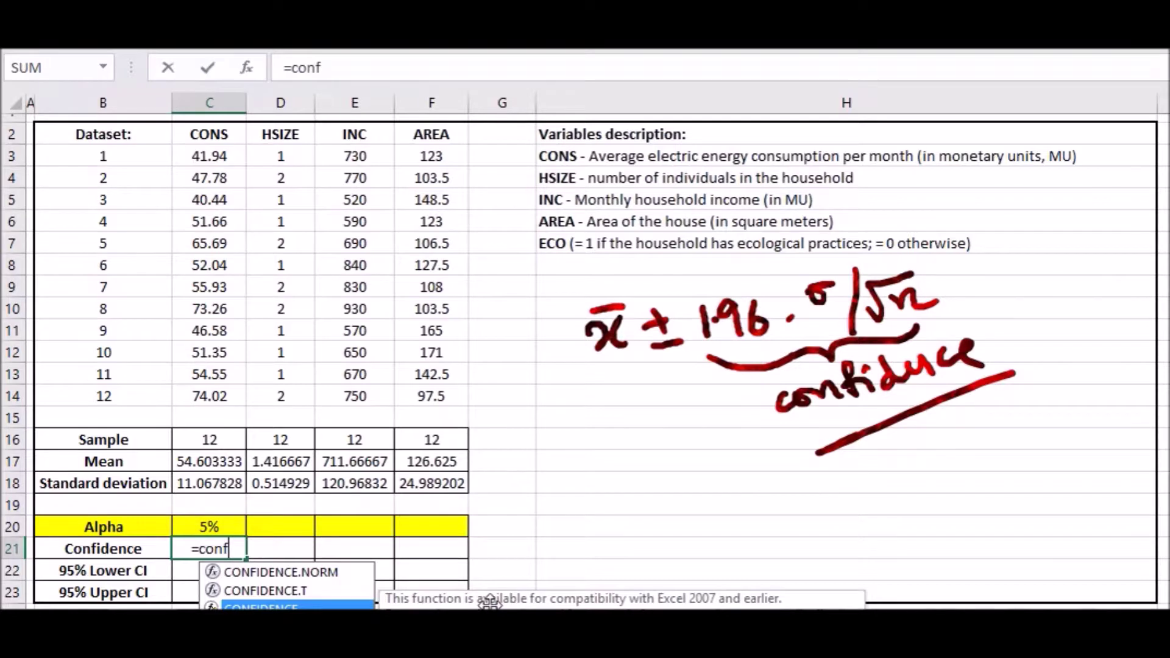
key("Tab")
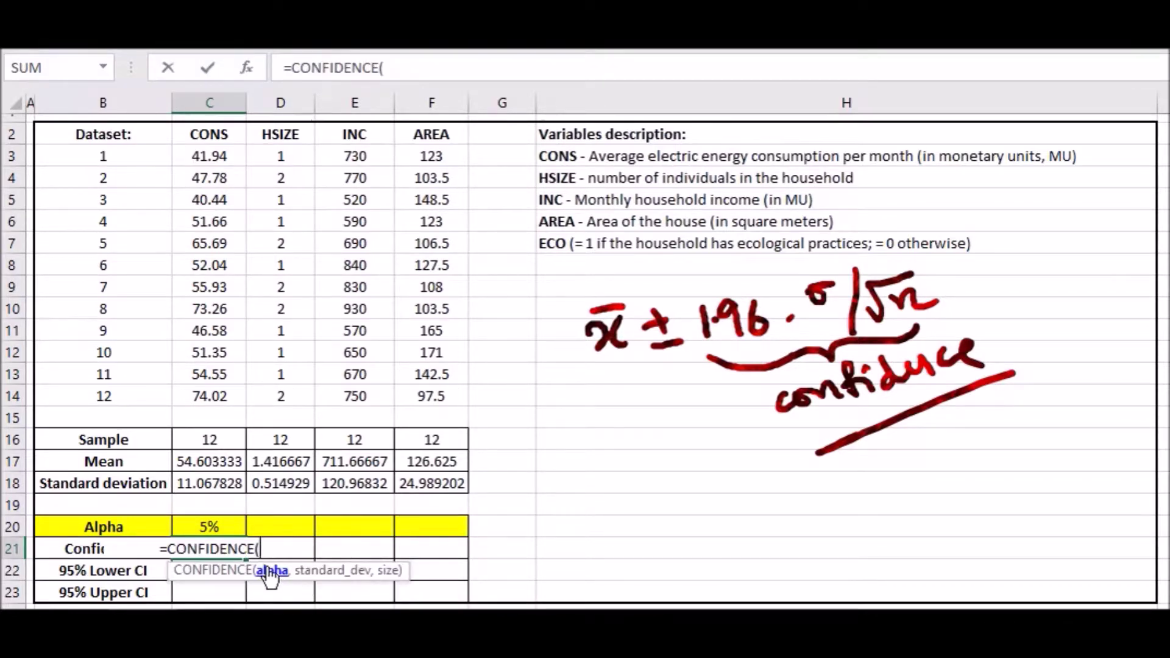
left_click(218, 524)
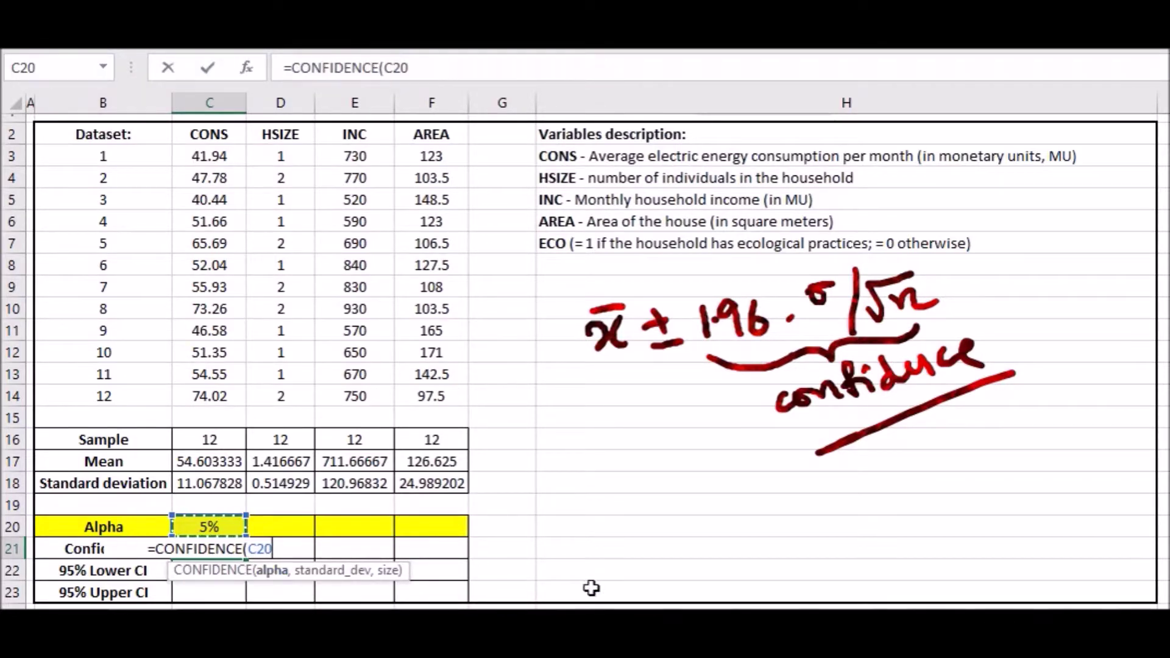
type(",")
left_click(224, 485)
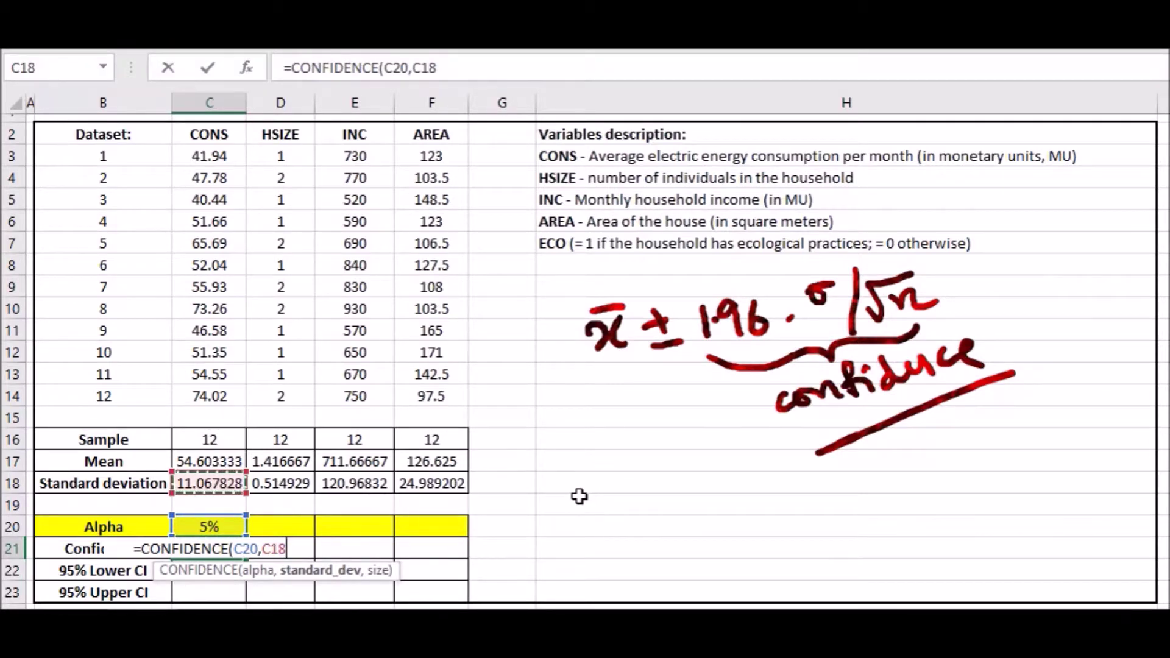
type(",")
left_click(204, 439)
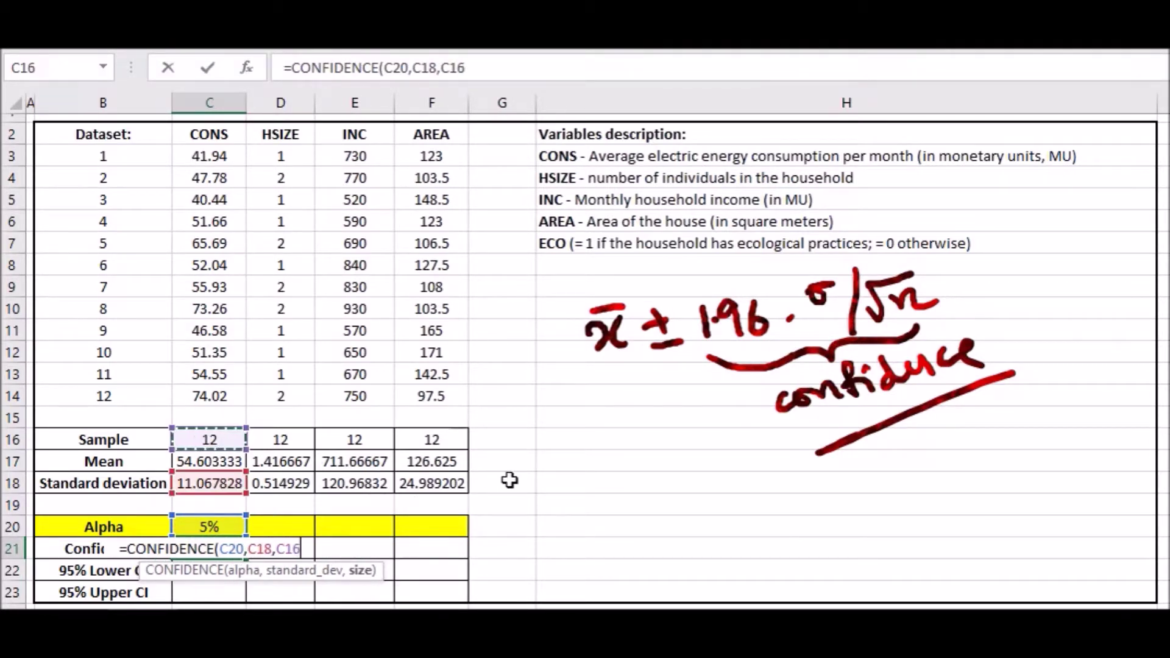
type(")")
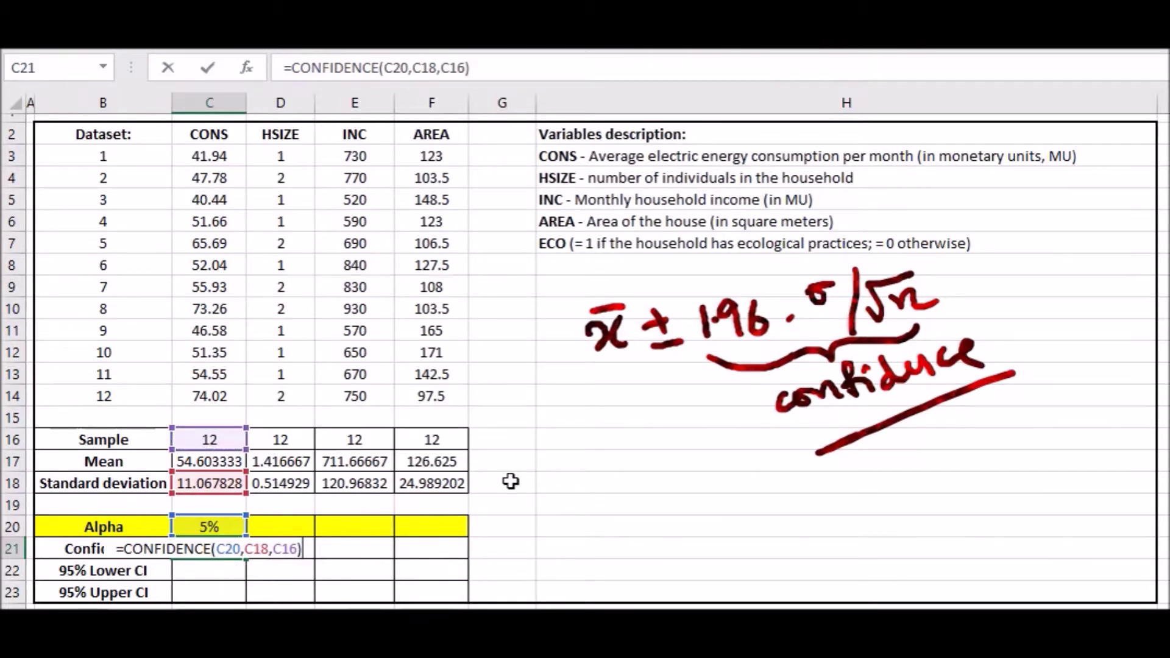
key("Return")
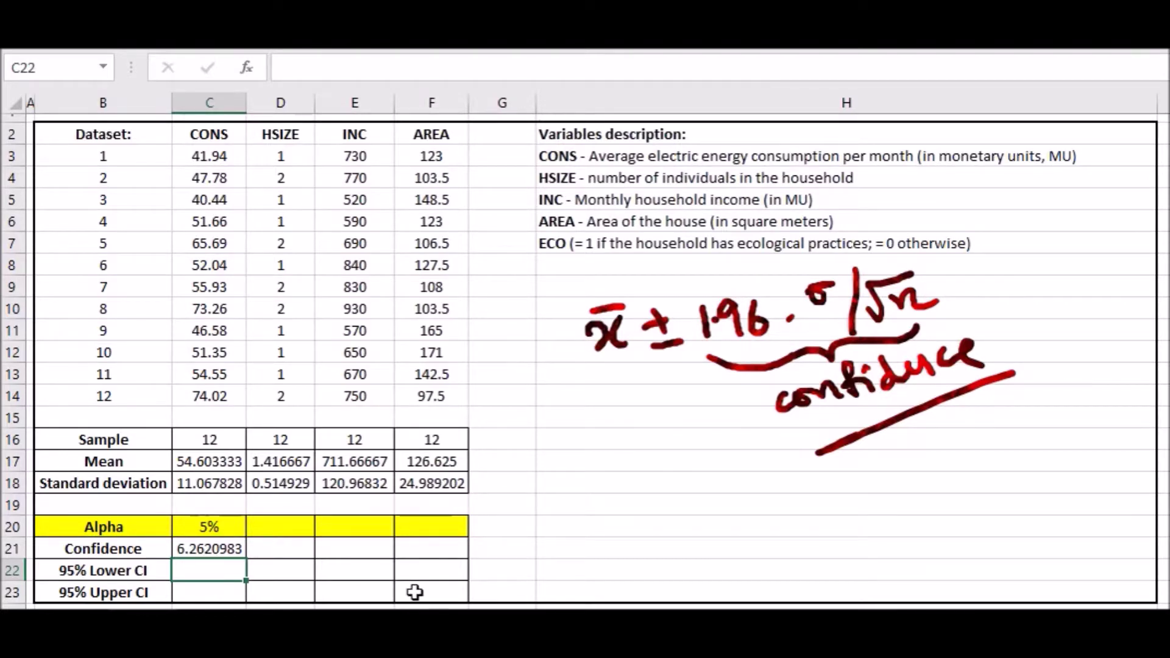
Handwrite the expression x̄ ± Confidence in ink below the existing handwritten interval formula.
mouse_move(611, 518)
left_mouse_down()
mouse_move(653, 539)
mouse_move(640, 500)
mouse_move(700, 521)
left_mouse_up()
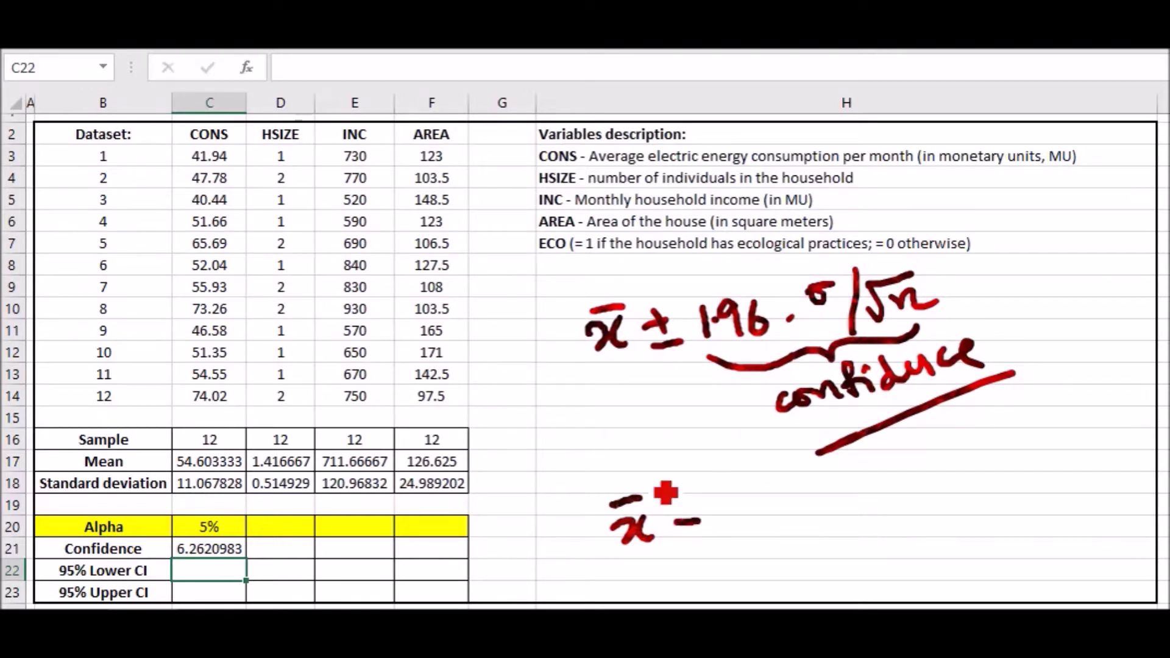
mouse_move(755, 500)
left_mouse_down()
mouse_move(757, 529)
mouse_move(792, 523)
mouse_move(813, 495)
mouse_move(826, 522)
mouse_move(914, 509)
mouse_move(938, 488)
mouse_move(948, 508)
left_mouse_up()
left_click_drag(672, 503, 704, 501)
left_click_drag(689, 493, 688, 513)
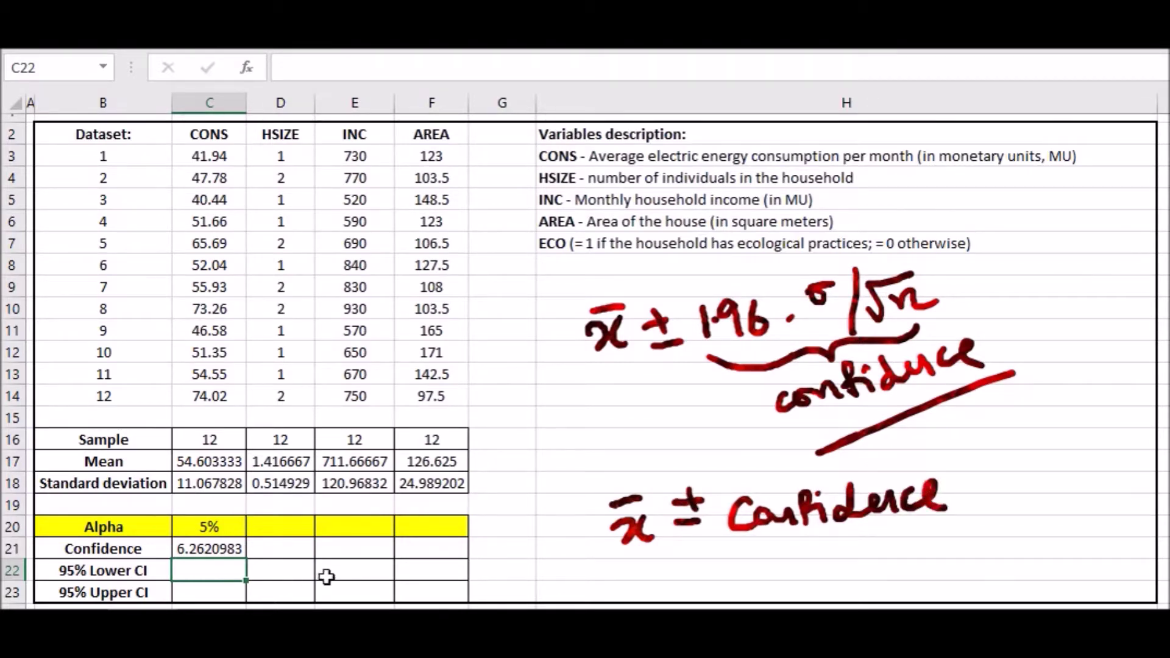
Calculate the CONS 95% lower CI in C22 as the mean minus the confidence value, =C17-C21.
left_click(219, 459)
type("-")
left_click(209, 548)
key("Return")
Calculate the CONS 95% upper CI in C23 as the mean plus the confidence value, =C17+C21.
type("=")
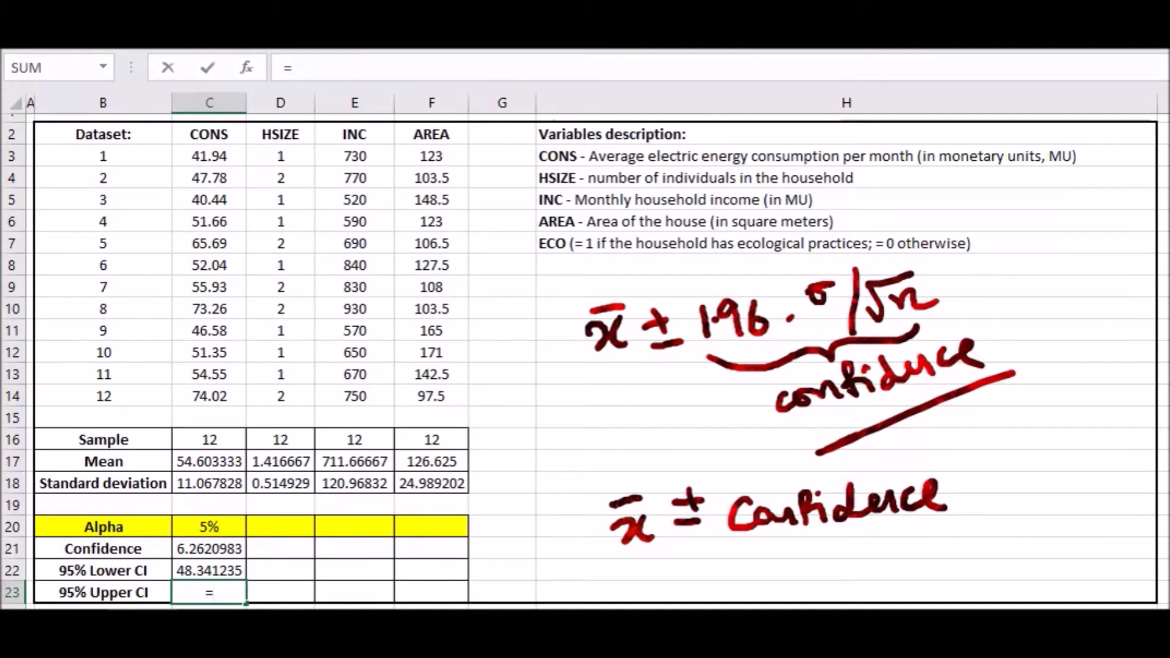
left_click(226, 460)
type("+")
left_click(212, 549)
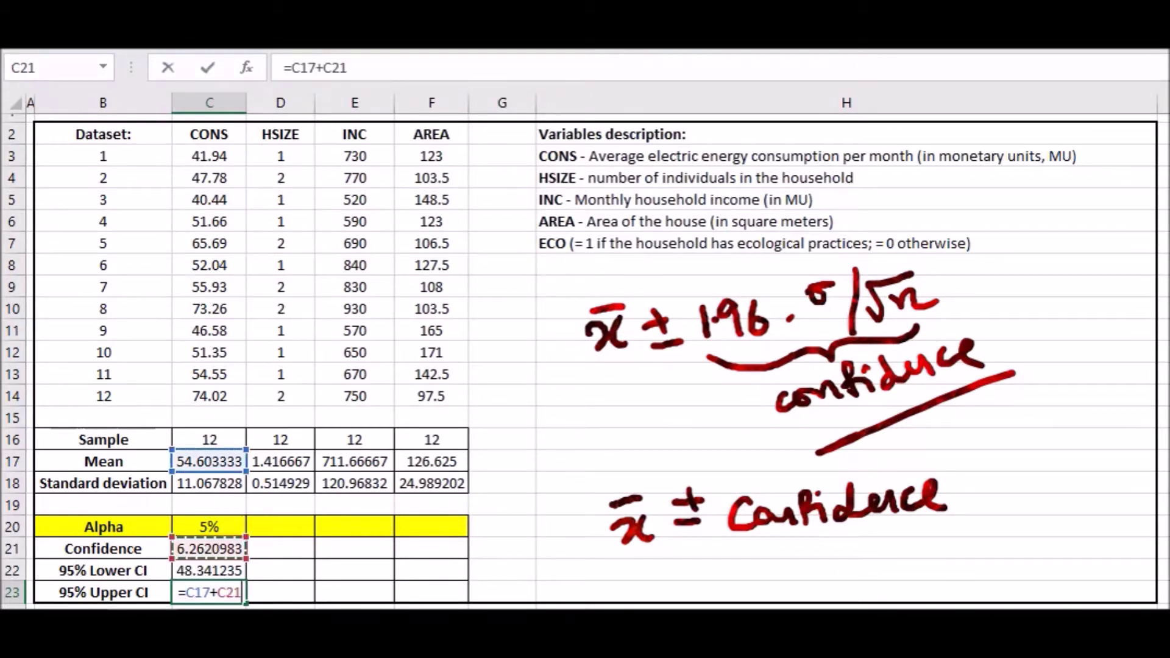
key("Return")
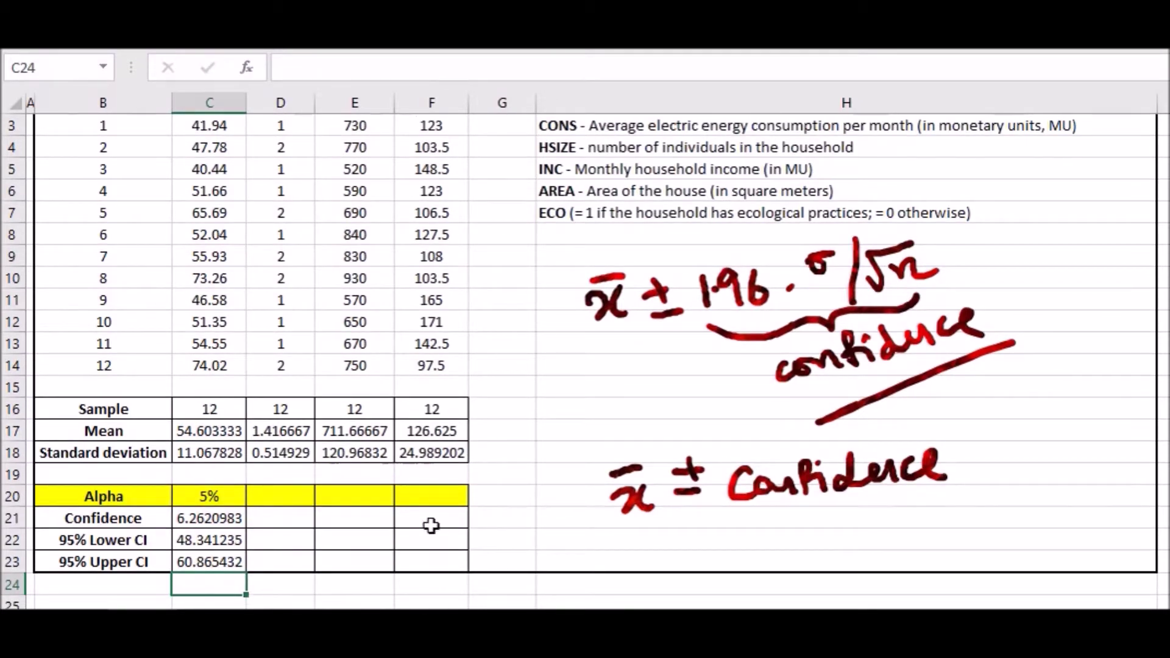
Copy the CONS alpha, confidence and 95% CI cells C20:C23 across the HSIZE, INC and AREA columns.
scroll(431, 525, "up", 1)
left_click_drag(185, 525, 246, 604)
left_click_drag(363, 604, 433, 603)
left_click(502, 563)
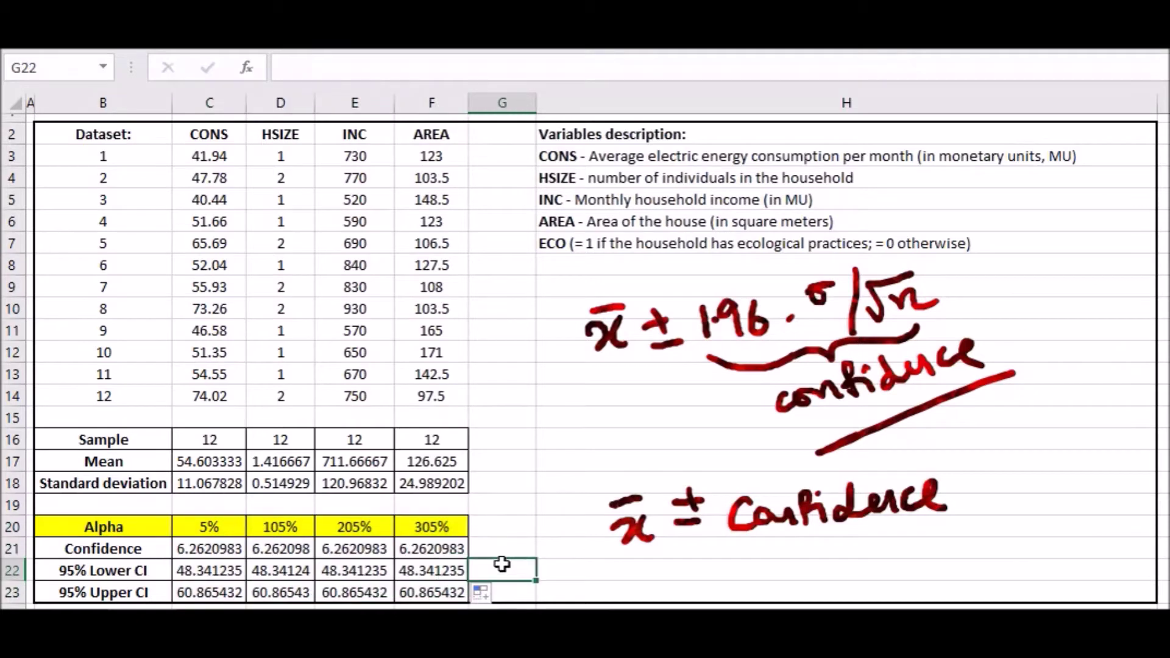
left_click(219, 567)
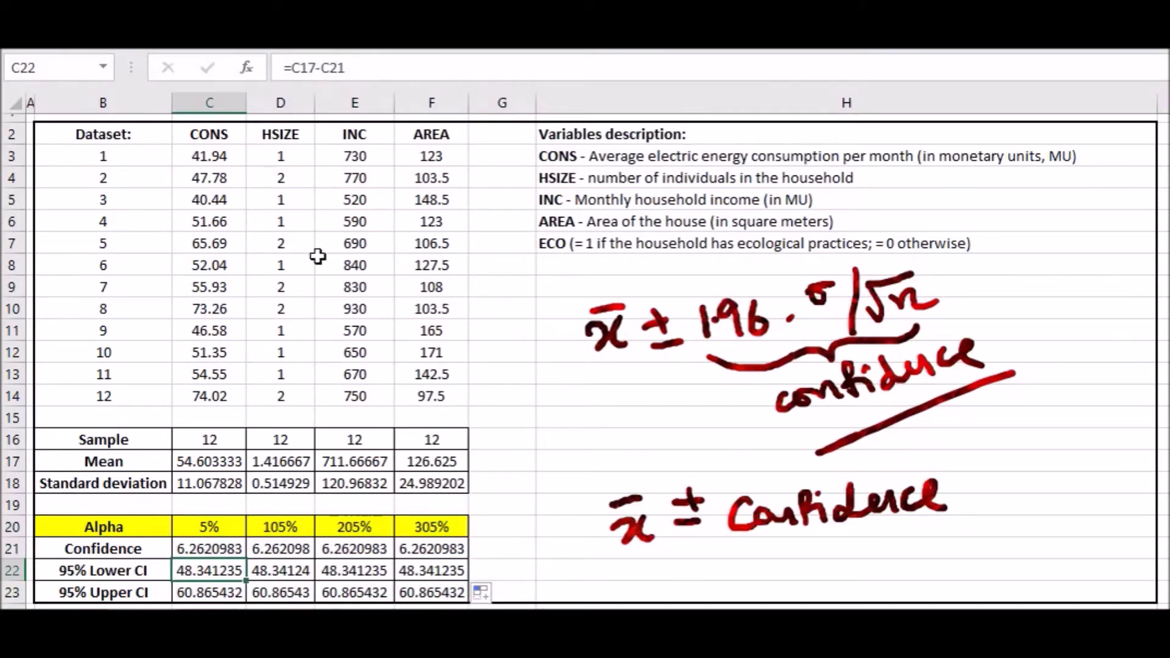
Set the HSIZE alpha in D20 to 5% and fill the same alpha across INC and AREA.
left_click(253, 529)
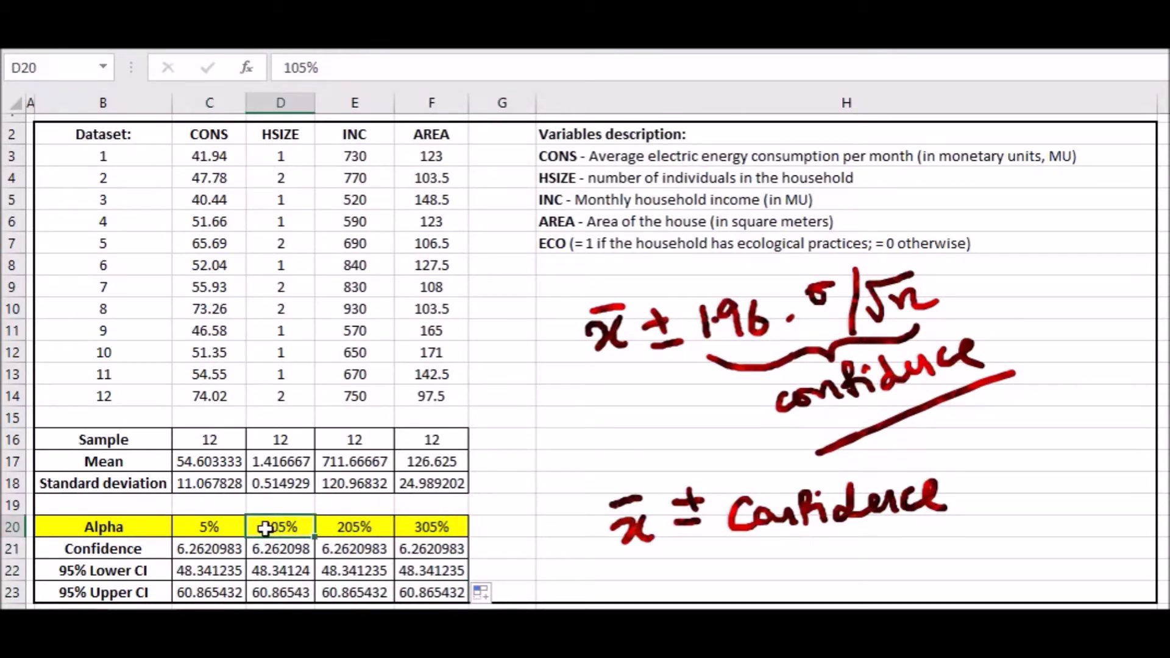
type("5")
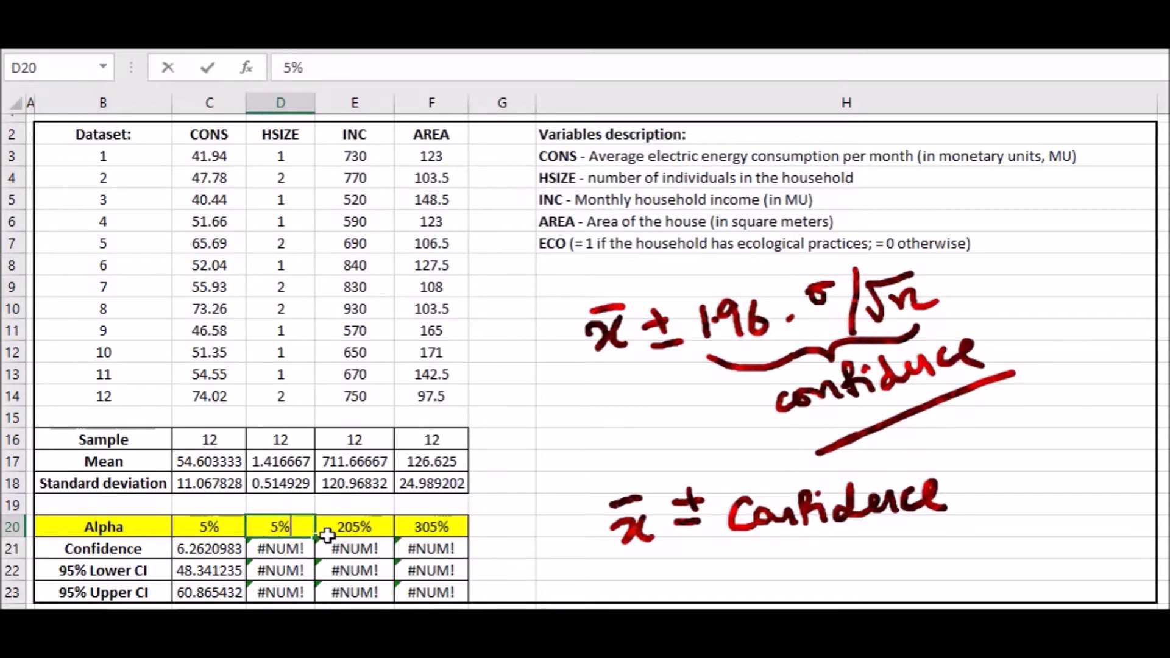
key("Return")
left_click_drag(219, 534, 430, 533)
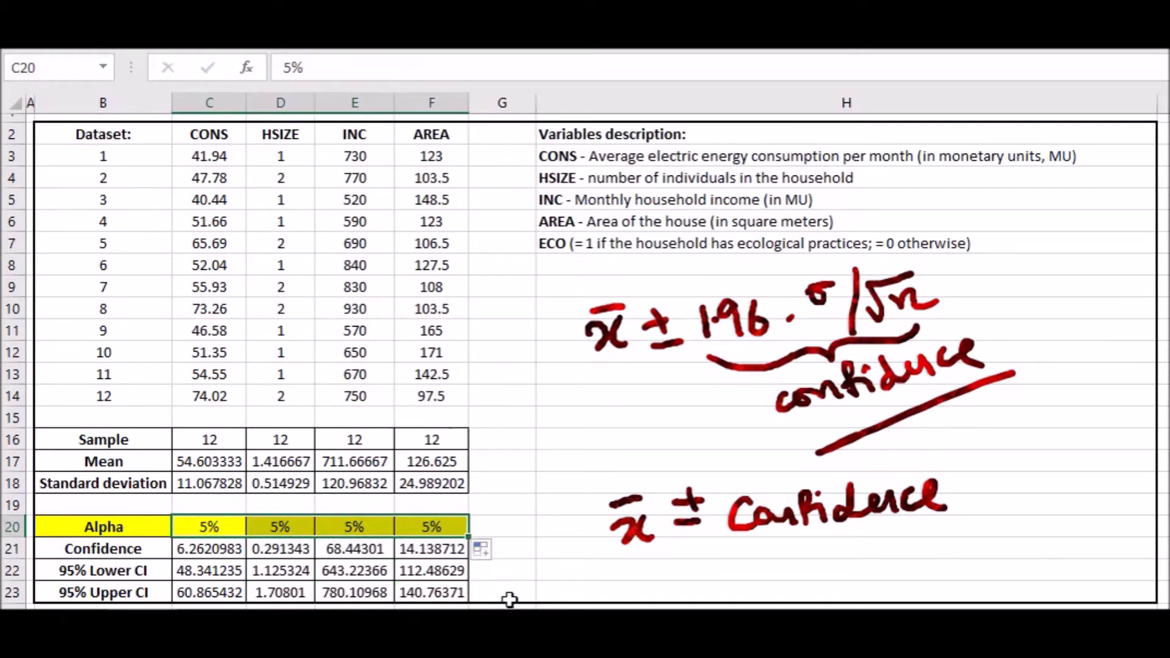
left_click(509, 600)
Examine the alpha, standard deviation and size references in the CONFIDENCE formulas of CONS and HSIZE.
left_click(216, 551)
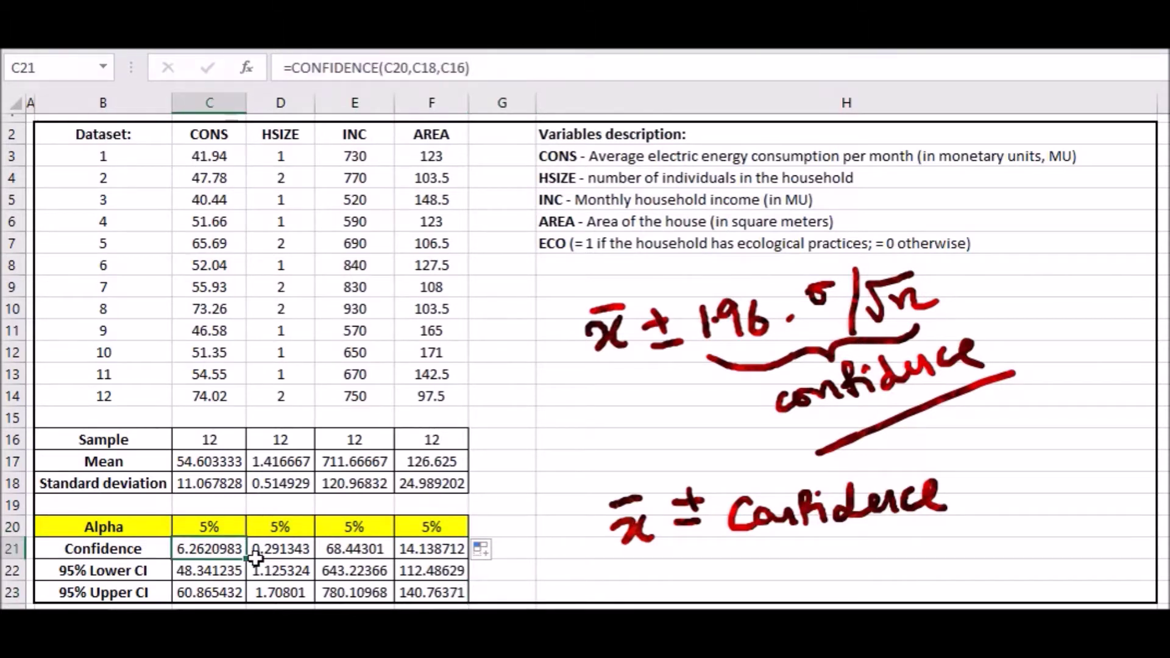
left_click(478, 61)
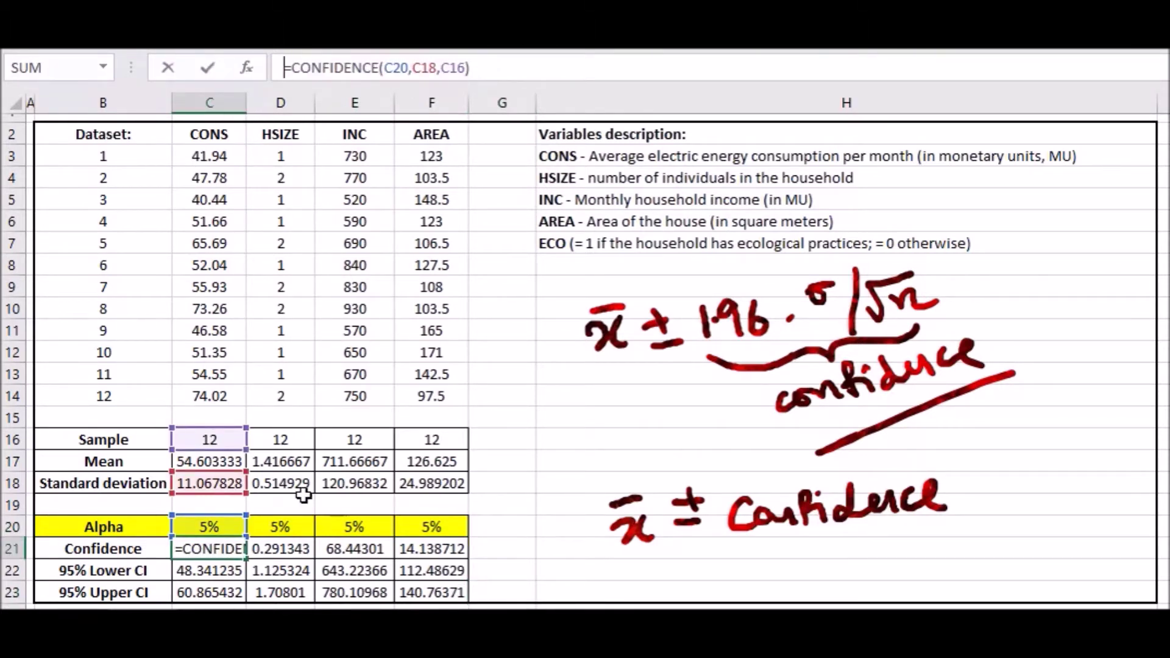
key("Return")
left_click(300, 540)
left_click(227, 543)
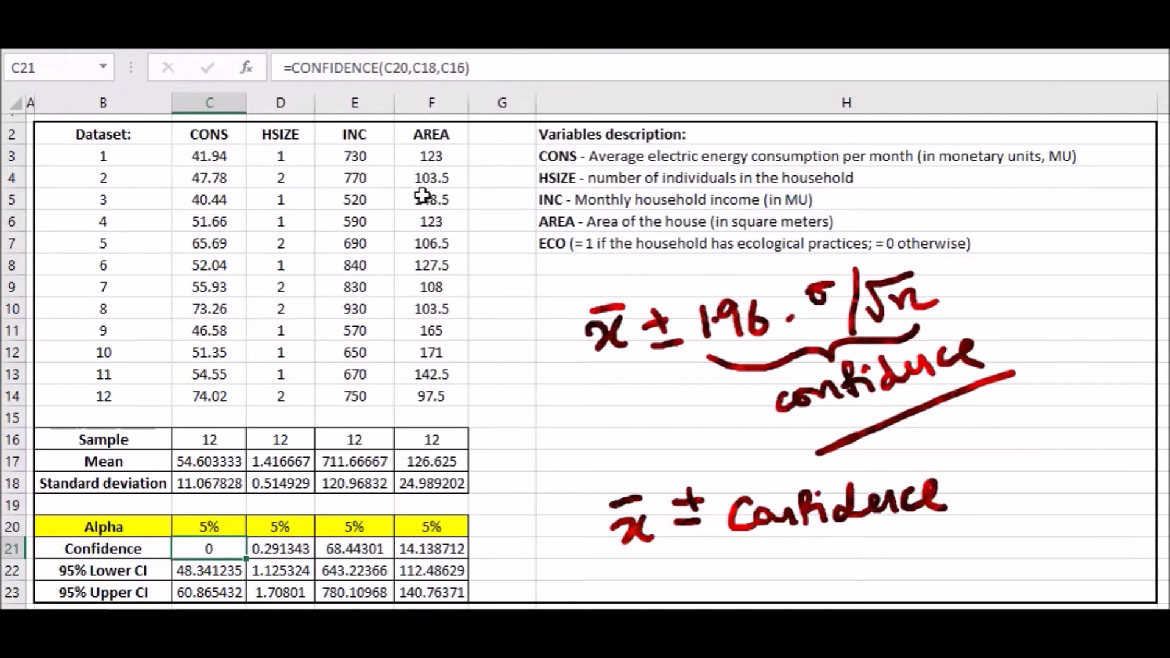
left_click(514, 69)
key("Return")
left_click(278, 548)
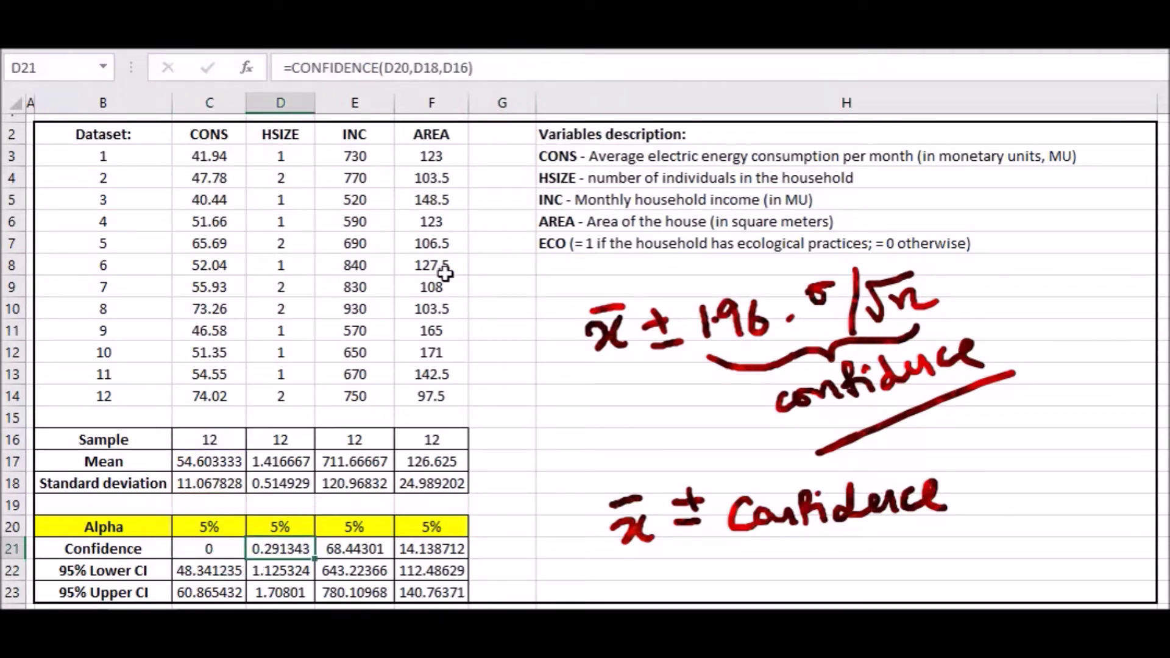
left_click(532, 79)
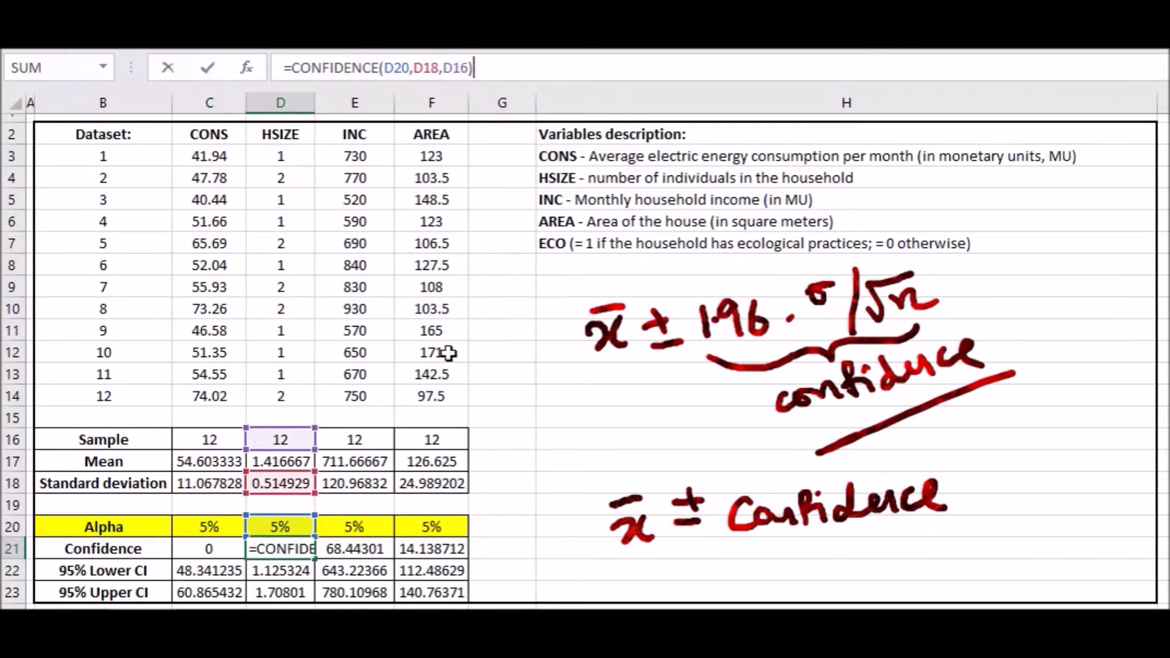
left_click(409, 68)
left_click(430, 69)
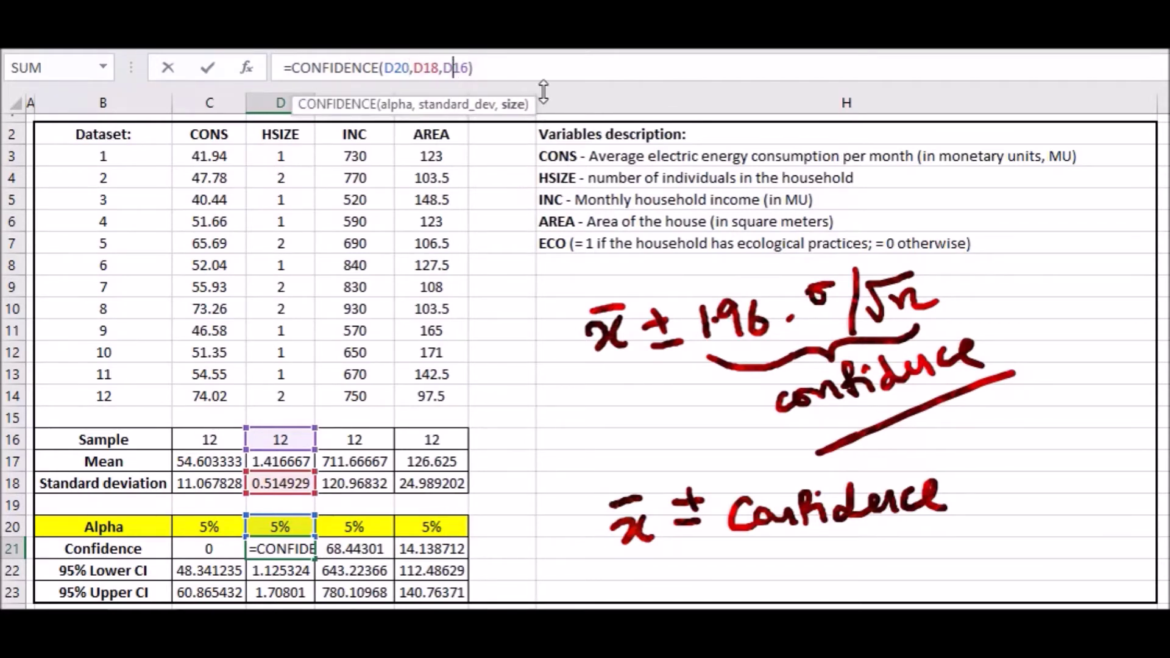
key("Return")
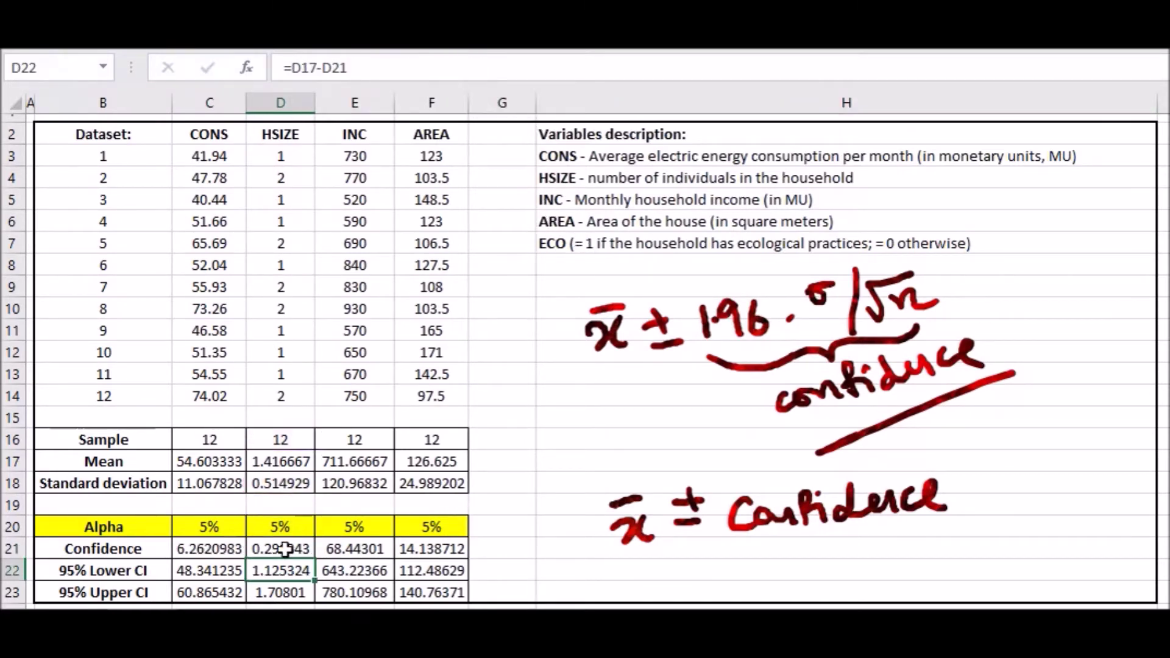
Copy the CONS confidence and CI formulas in C21:C23 across to the AREA column again.
left_click(281, 548)
left_click_drag(210, 549, 437, 605)
left_click(536, 525)
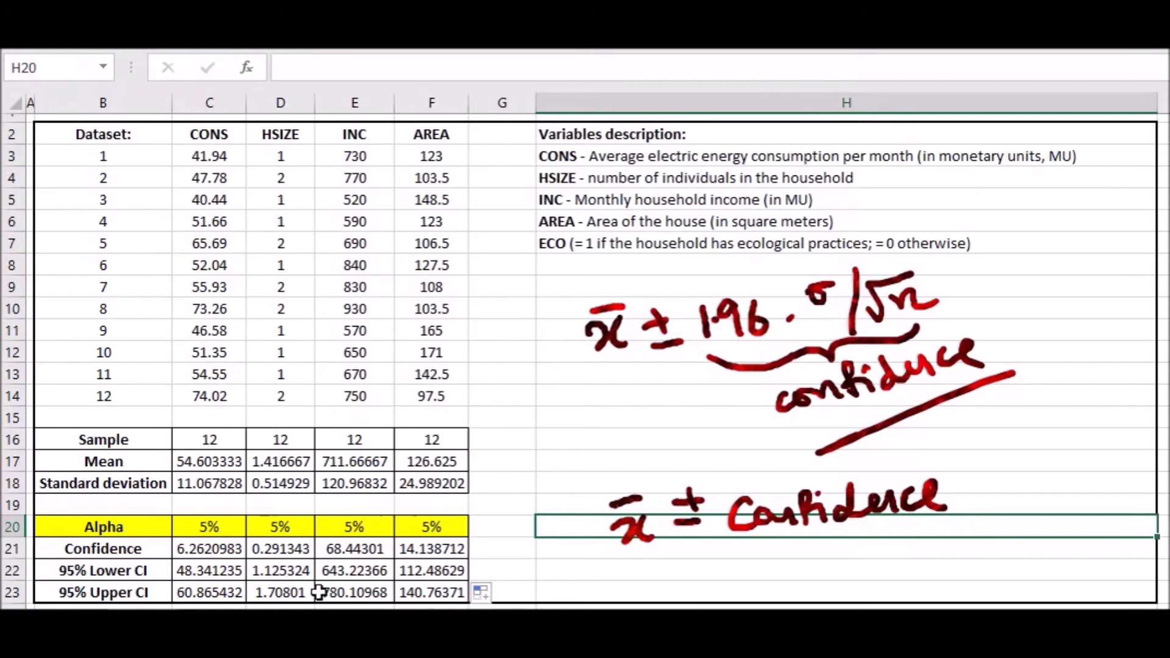
Format the confidence, lower CI and upper CI values in C21:F23 as numbers with three decimal places.
left_click_drag(426, 592, 239, 550)
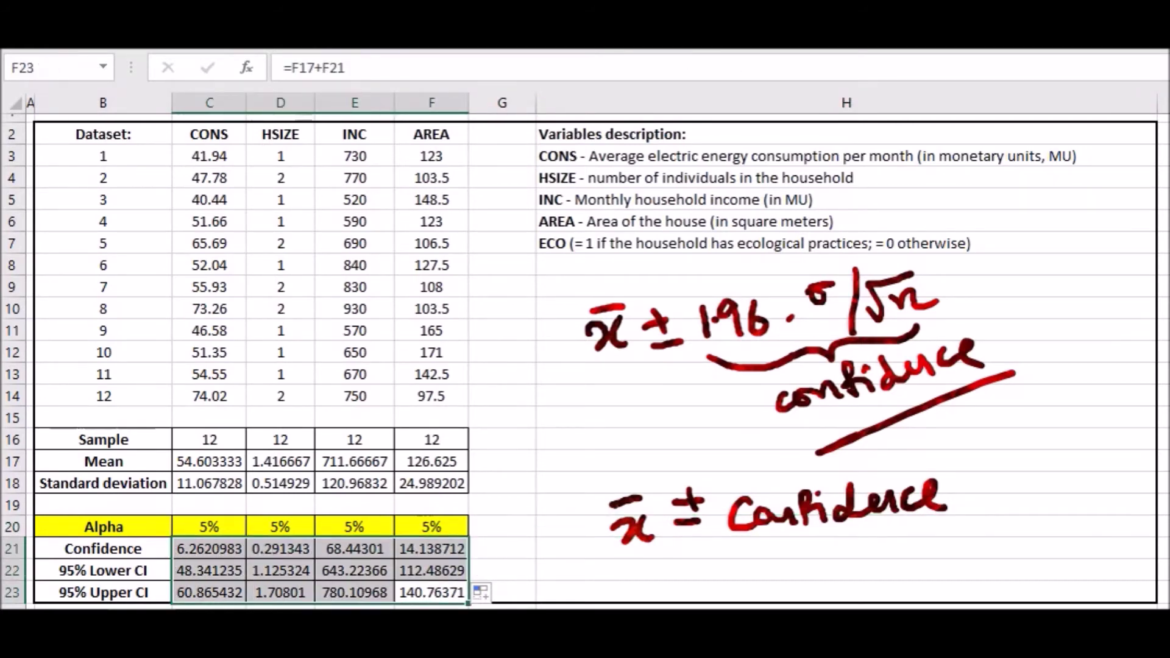
key("ctrl+shift+1")
key("alt+h")
key("0")
key("alt+h")
key("0")
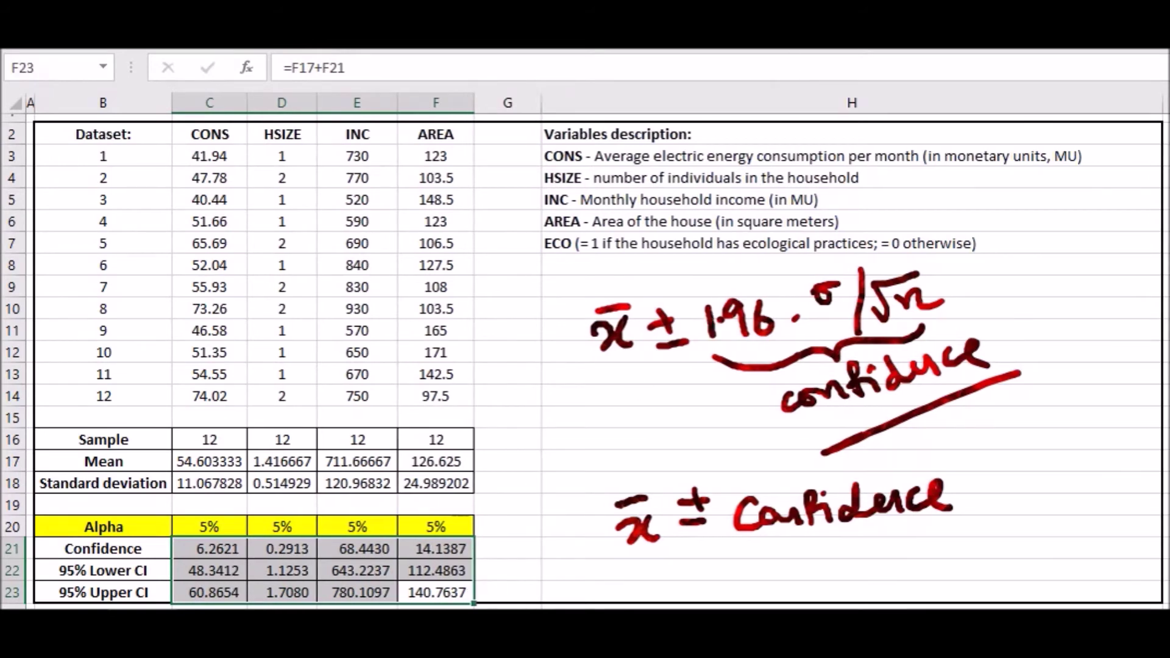
key("alt+h")
key("9")
left_click(609, 393)
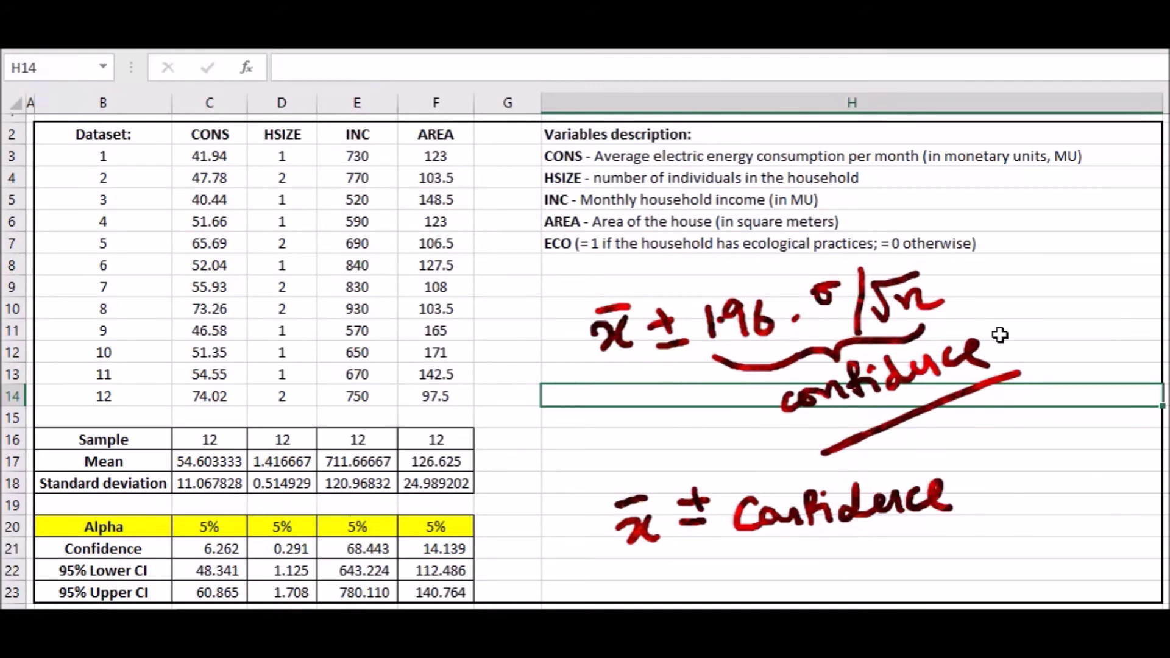
left_click(1082, 265)
left_click(1084, 242)
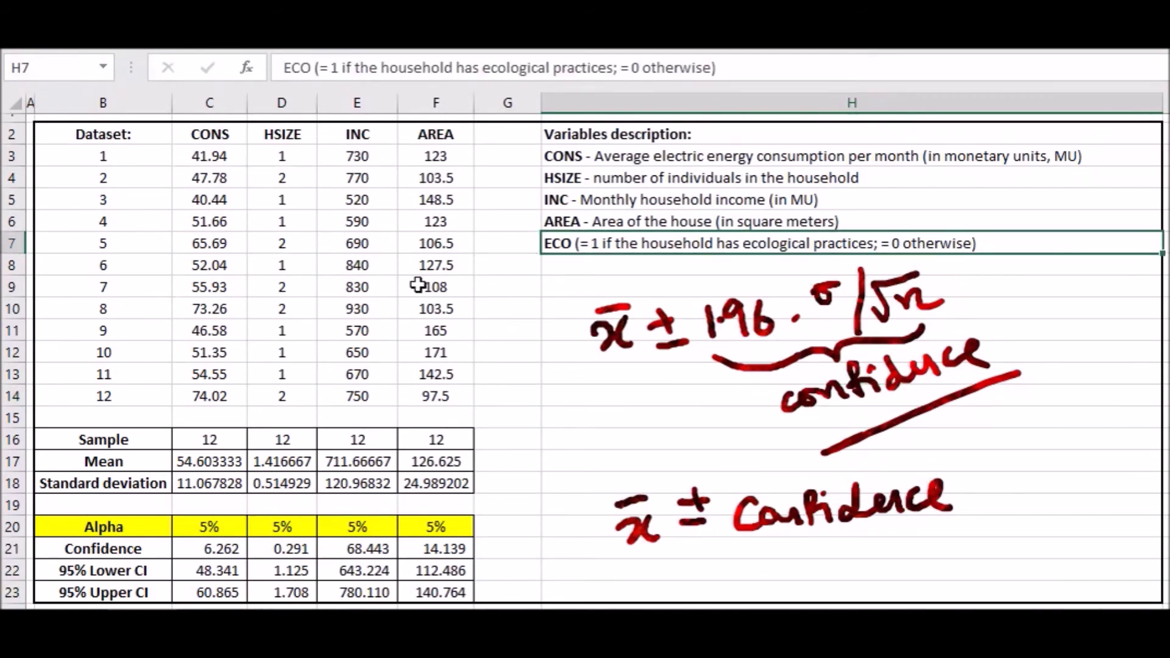
Test CONS alpha values of 10% and 50% in C20 and restore the alpha to 5%.
left_click(223, 527)
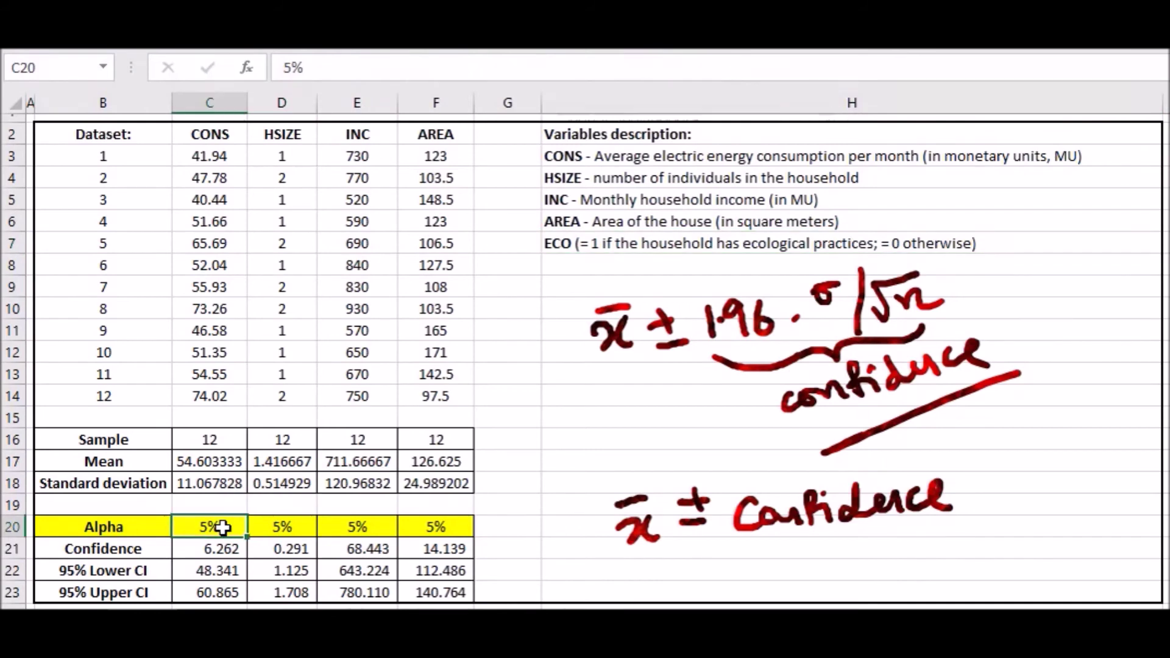
type("10")
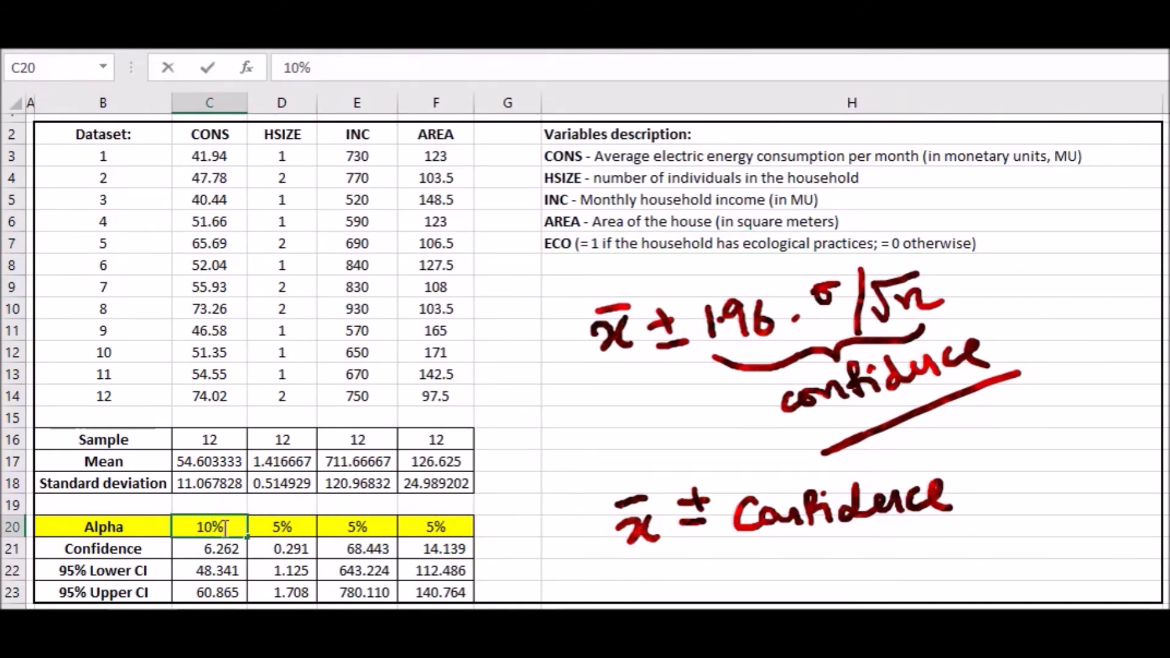
key("Return")
left_click(224, 528)
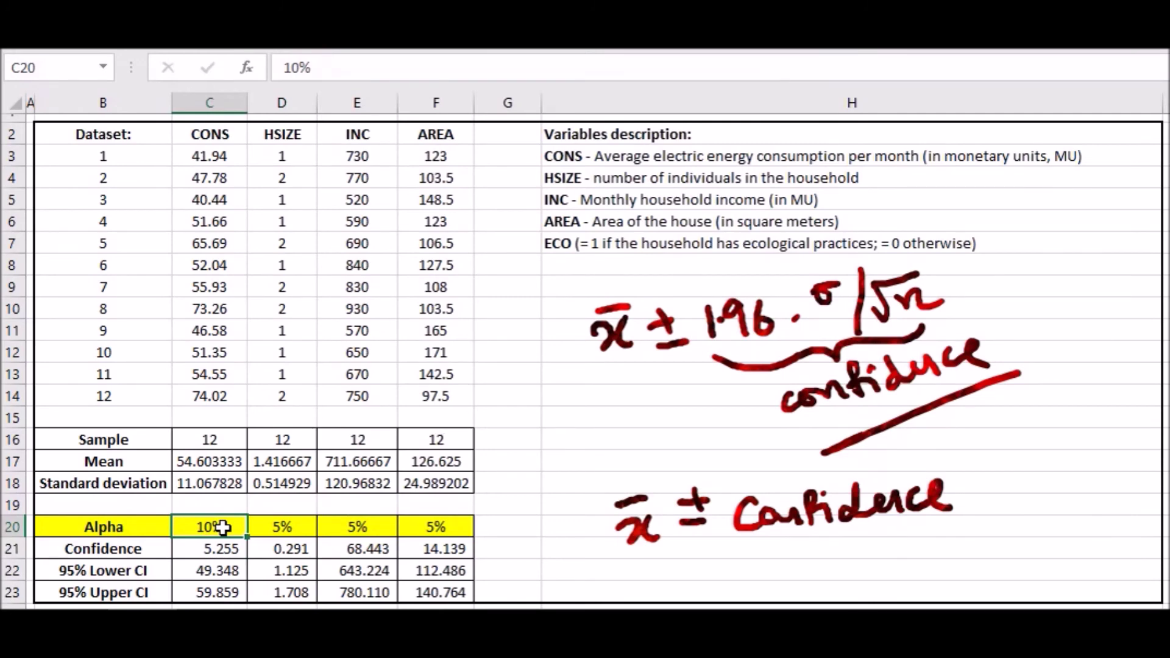
type("50")
key("Return")
left_click(223, 528)
type("5")
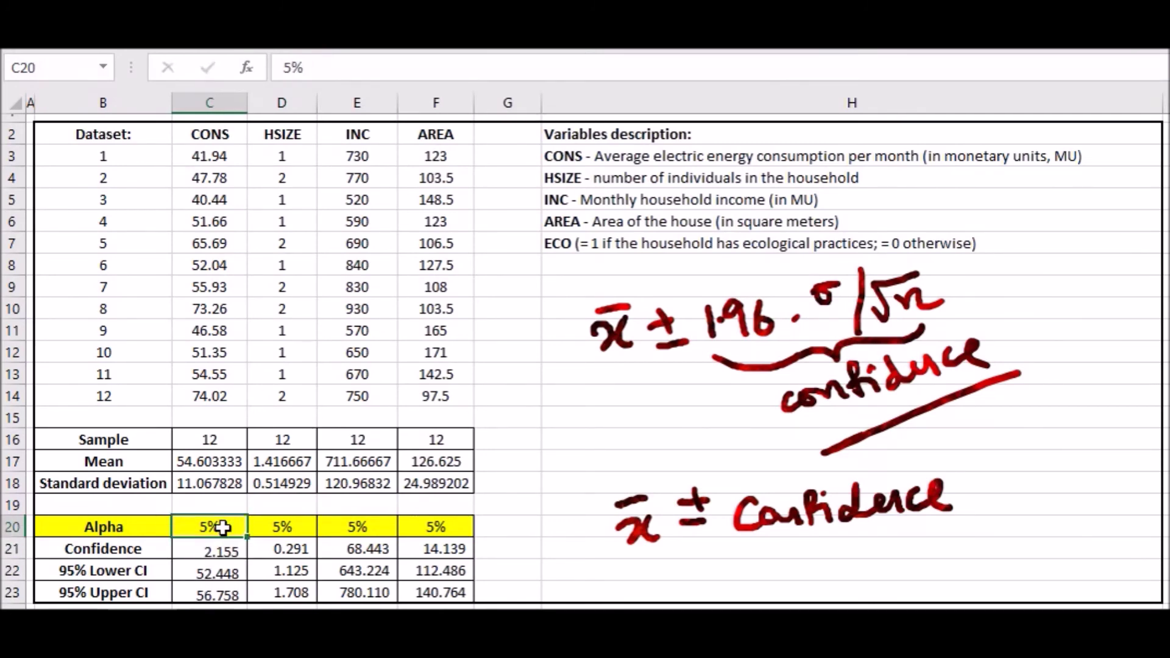
key("Return")
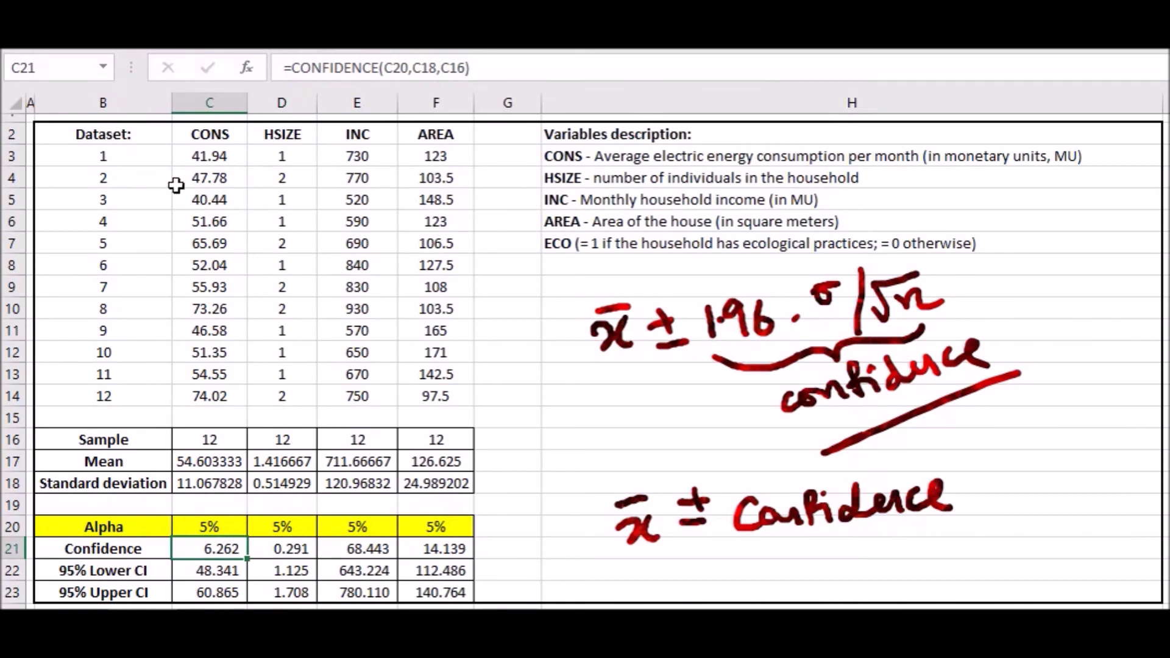